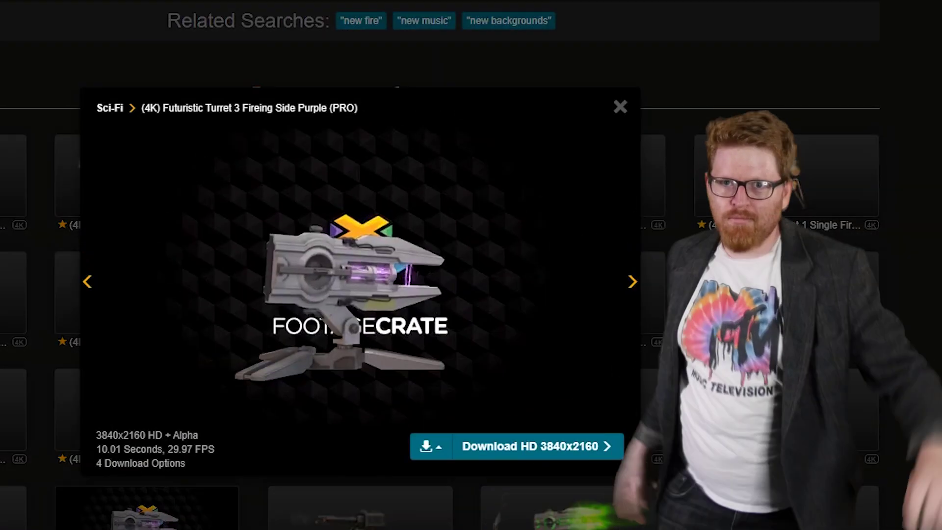
- Browse the turret assets and rotate the 360° previews of the Futuristic Turret 4 and Futuristic Turret 3 models
{"action": "scroll", "coordinate": [471, 265], "scroll_direction": "down", "scroll_amount": 2}
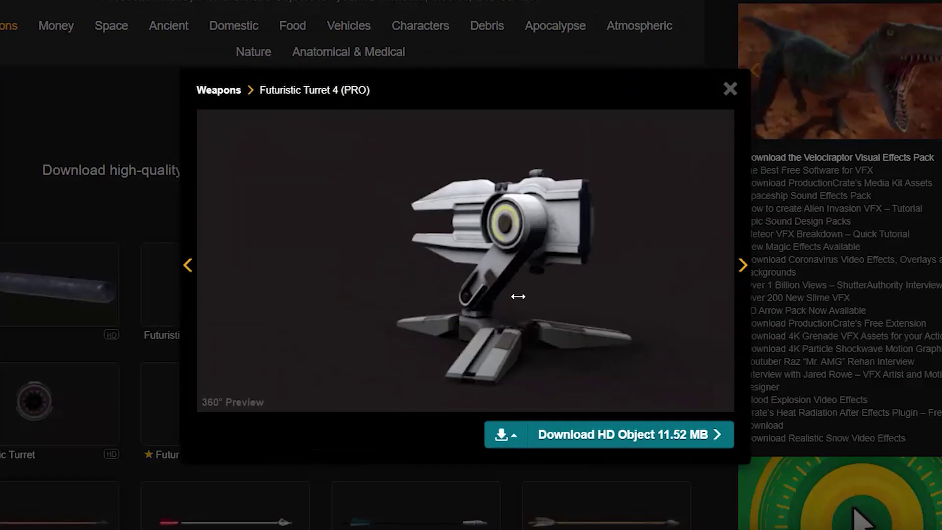
{"action": "left_click_drag", "start_coordinate": [518, 297], "coordinate": [357, 288]}
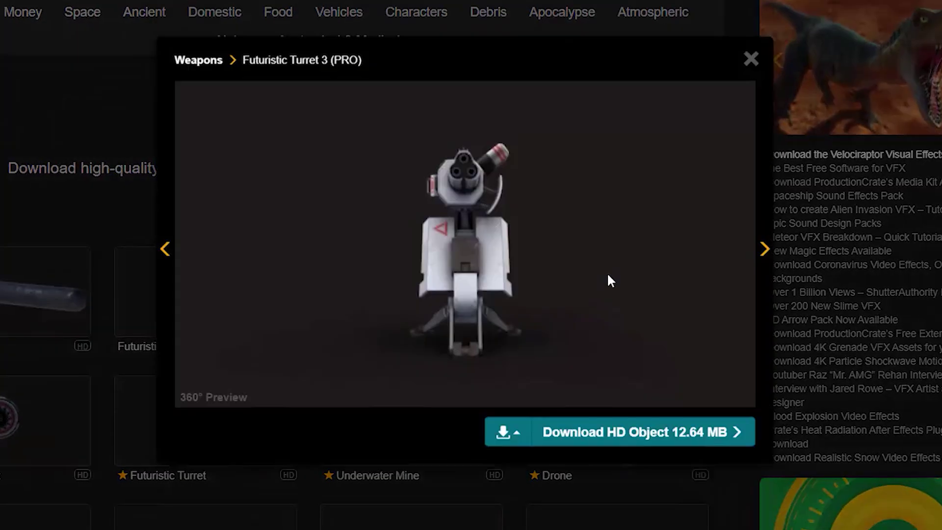
{"action": "left_click_drag", "start_coordinate": [607, 275], "coordinate": [531, 301]}
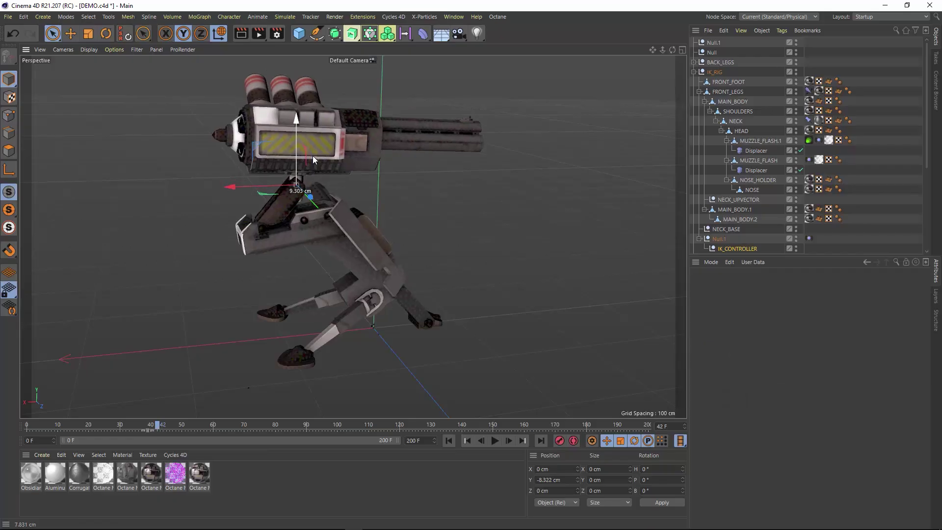
- Test the rigged turret in the demo scene by moving its IK_CONTROLLER and checking the motion from several angles
{"action": "left_click_drag", "start_coordinate": [313, 155], "coordinate": [275, 96]}
{"action": "key", "text": "ctrl+z"}
{"action": "middle_click_drag", "start_coordinate": [364, 169], "coordinate": [430, 214], "text": "alt"}
{"action": "left_click_drag", "start_coordinate": [430, 214], "coordinate": [370, 299], "text": "alt"}
{"action": "mouse_move", "coordinate": [338, 153]}
{"action": "left_mouse_down"}
{"action": "mouse_move", "coordinate": [372, 178]}
{"action": "mouse_move", "coordinate": [328, 169]}
{"action": "mouse_move", "coordinate": [303, 177]}
{"action": "mouse_move", "coordinate": [300, 209]}
{"action": "mouse_move", "coordinate": [314, 206]}
{"action": "mouse_move", "coordinate": [295, 172]}
{"action": "mouse_move", "coordinate": [304, 162]}
{"action": "mouse_move", "coordinate": [288, 176]}
{"action": "mouse_move", "coordinate": [282, 220]}
{"action": "mouse_move", "coordinate": [335, 158]}
{"action": "left_mouse_up"}
{"action": "middle_click_drag", "start_coordinate": [361, 263], "coordinate": [301, 231], "text": "alt"}
{"action": "key", "text": "ctrl+z"}
{"action": "left_click_drag", "start_coordinate": [275, 131], "coordinate": [237, 194]}
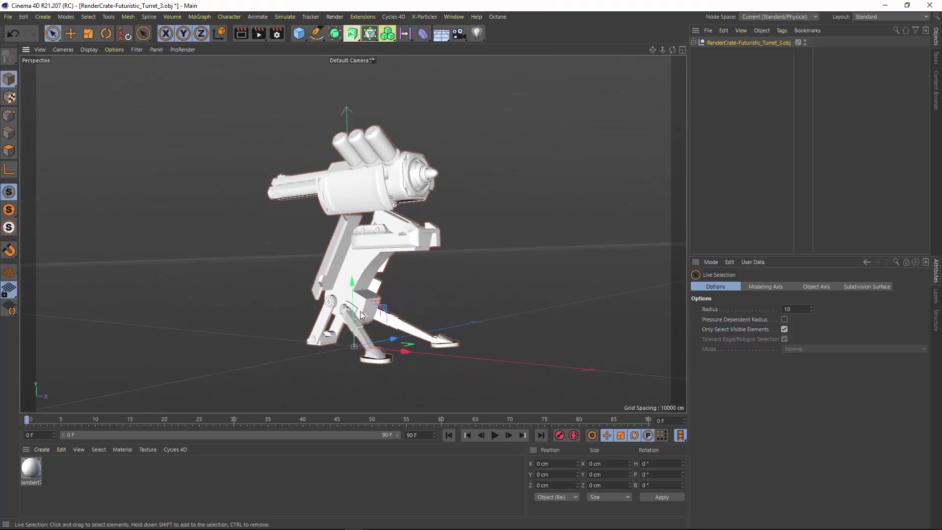
- Move all the Gun_03 parts out of the RenderCrate-Futuristic_Turret_3.obj null to the top level of the hierarchy
{"action": "left_click_drag", "start_coordinate": [344, 196], "coordinate": [294, 255], "text": "alt"}
{"action": "left_click", "coordinate": [239, 312]}
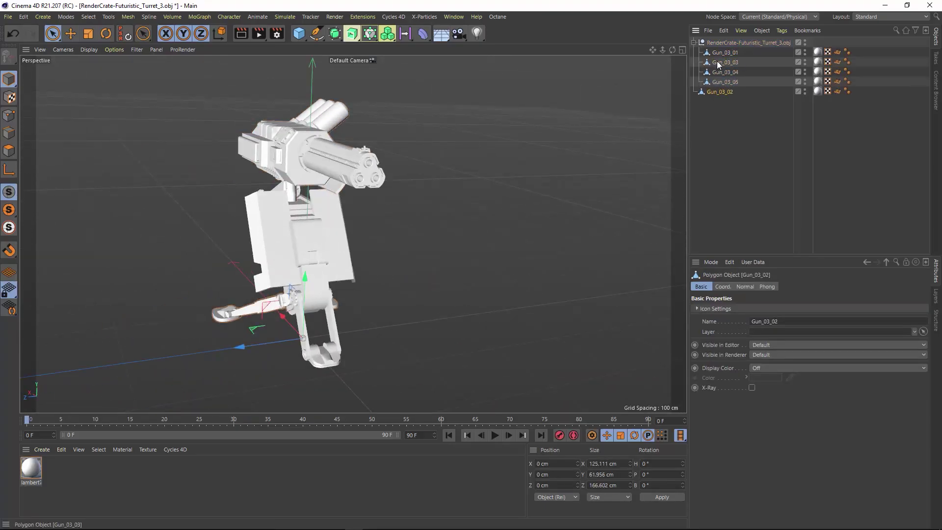
{"action": "left_click_drag", "start_coordinate": [717, 53], "coordinate": [706, 72]}
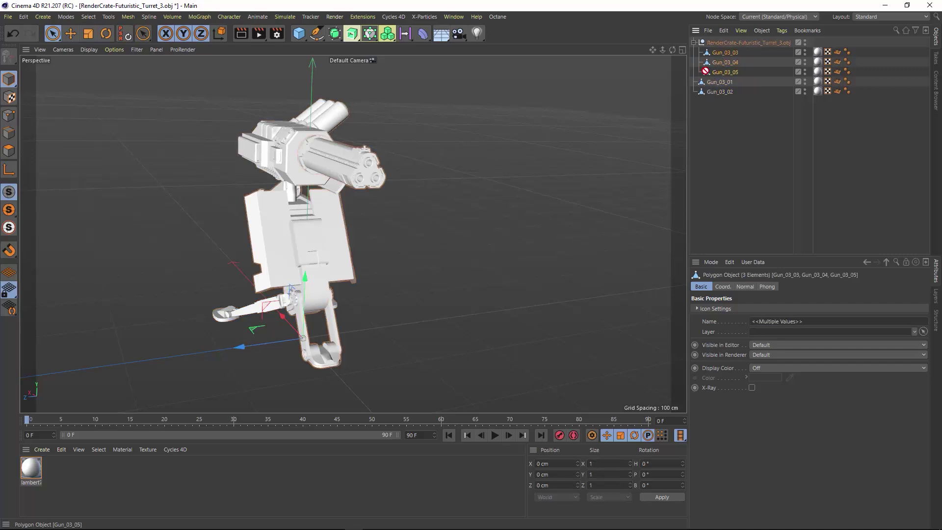
{"action": "left_click", "coordinate": [731, 63]}
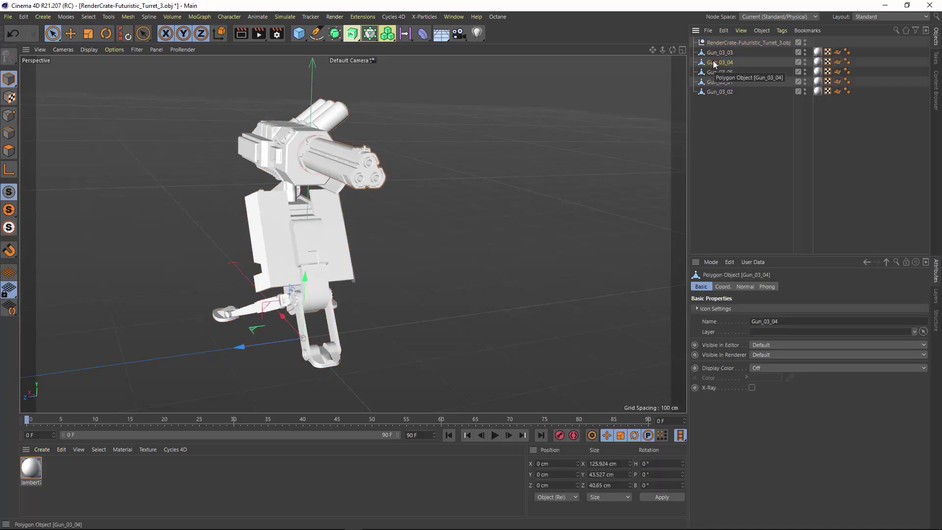
- Place Gun_03_01 first among the gun parts and hide the other four parts
{"action": "left_click_drag", "start_coordinate": [462, 206], "coordinate": [427, 214], "text": "alt"}
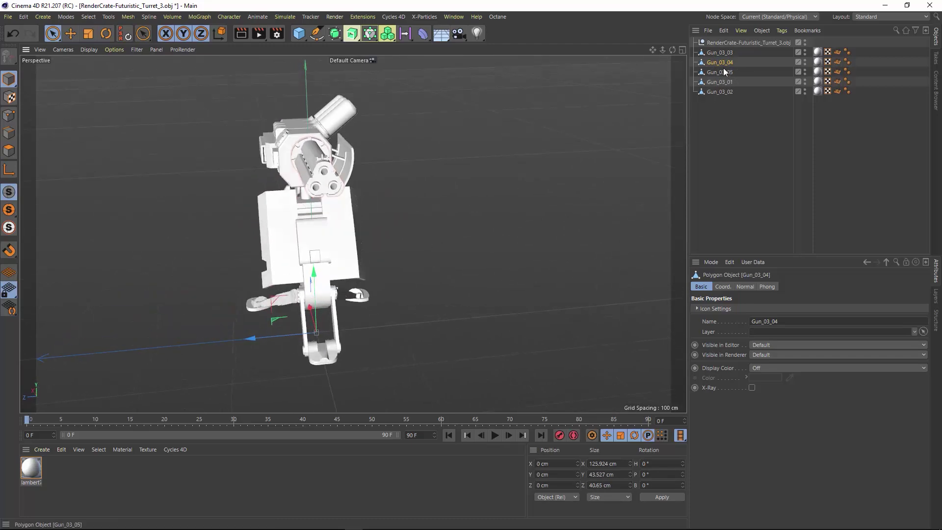
{"action": "left_click", "coordinate": [716, 91]}
{"action": "left_click", "coordinate": [715, 82]}
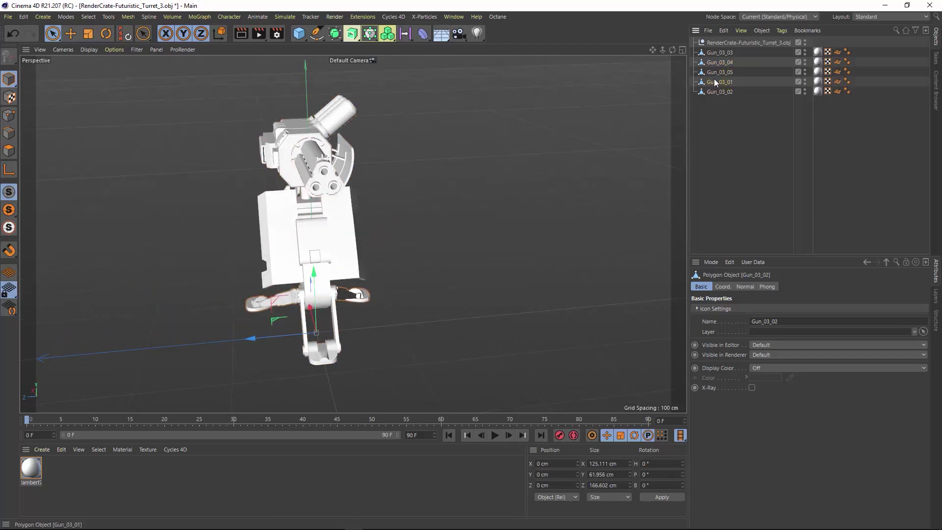
{"action": "left_click_drag", "start_coordinate": [258, 267], "coordinate": [278, 222], "text": "alt"}
{"action": "scroll", "coordinate": [308, 202], "scroll_direction": "up", "scroll_amount": 3}
{"action": "scroll", "coordinate": [309, 202], "scroll_direction": "down", "scroll_amount": 1}
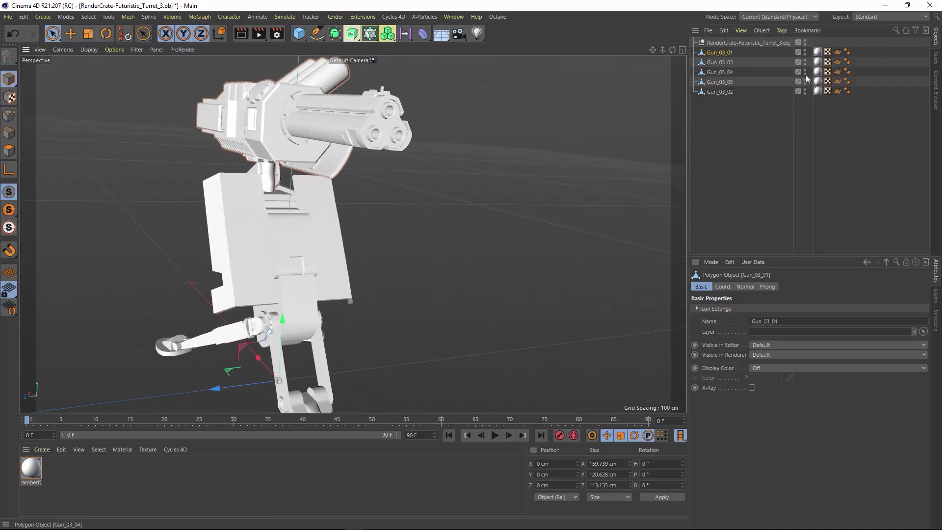
{"action": "double_click", "coordinate": [805, 60], "text": "alt"}
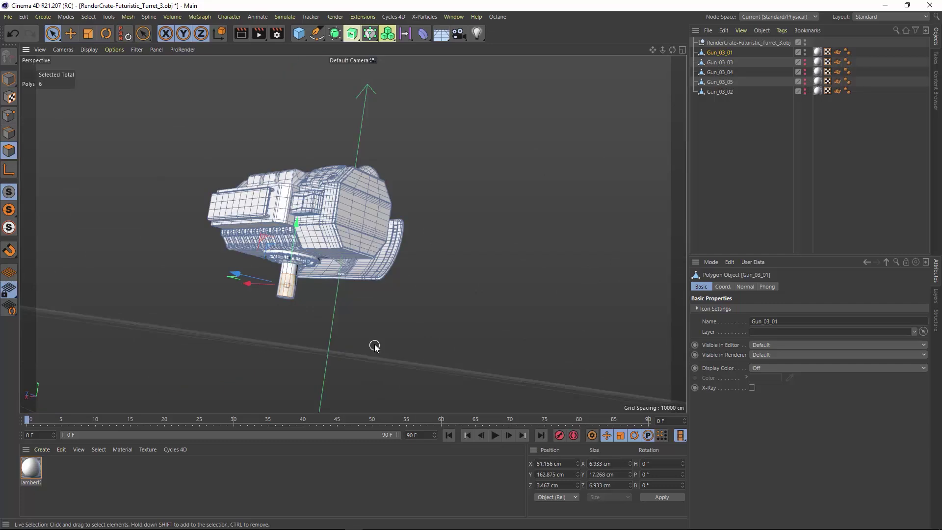
- Grow the polygon selection over the whole post beneath the gun head and split it into a separate object
{"action": "key", "text": "u"}
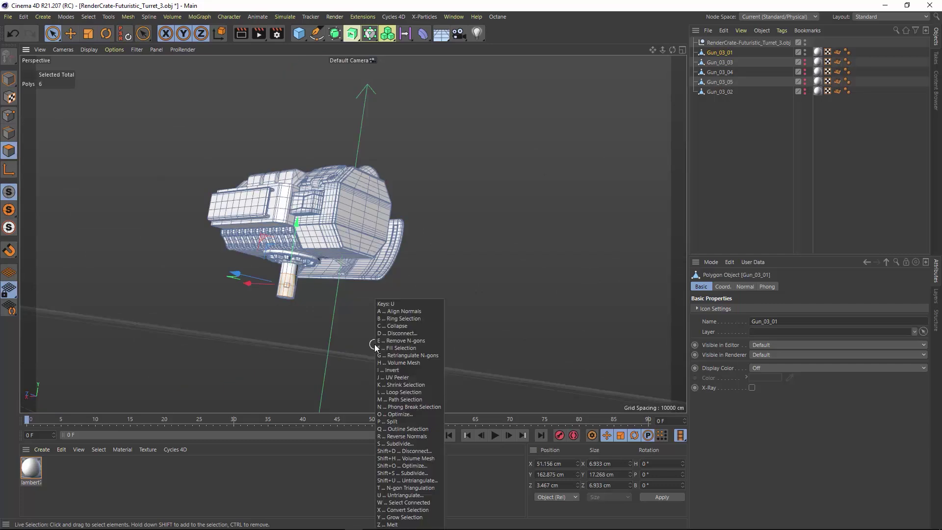
{"action": "key", "text": "y"}
{"action": "key", "text": "u"}
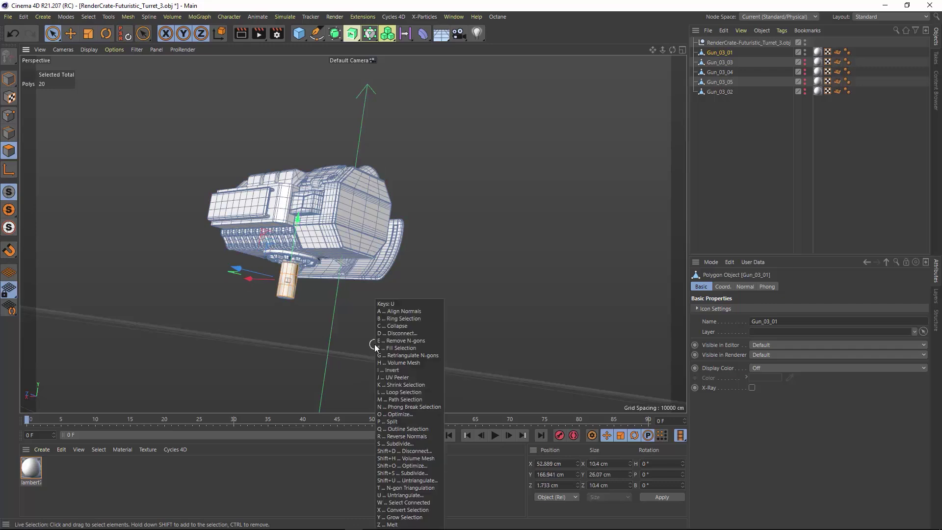
{"action": "key", "text": "y"}
{"action": "key", "text": "u"}
{"action": "key", "text": "y"}
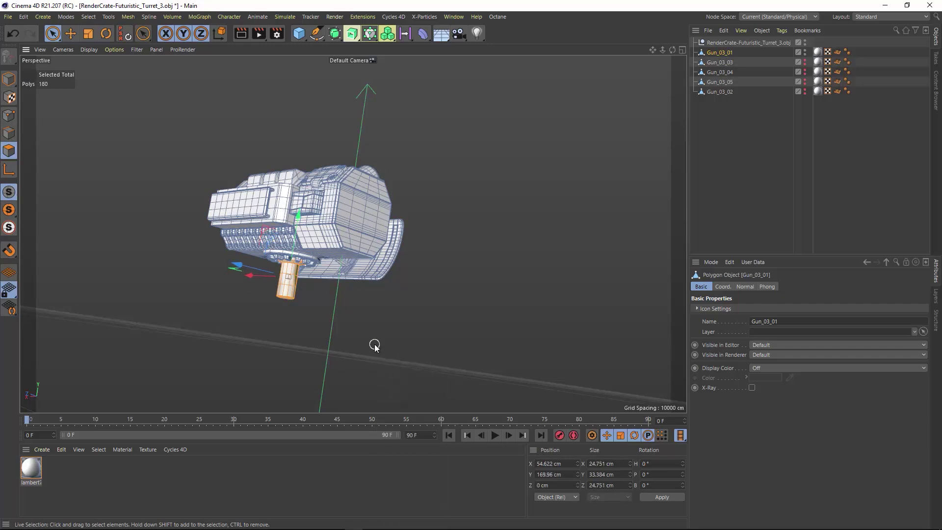
{"action": "key", "text": "u"}
{"action": "key", "text": "y"}
{"action": "scroll", "coordinate": [319, 320], "scroll_direction": "up", "scroll_amount": 3}
{"action": "right_click", "coordinate": [293, 293]}
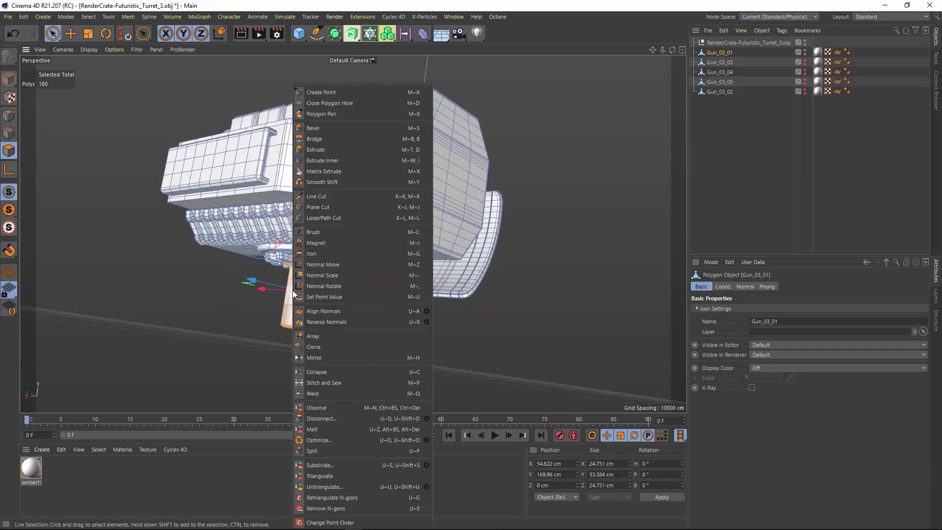
{"action": "left_click", "coordinate": [343, 452]}
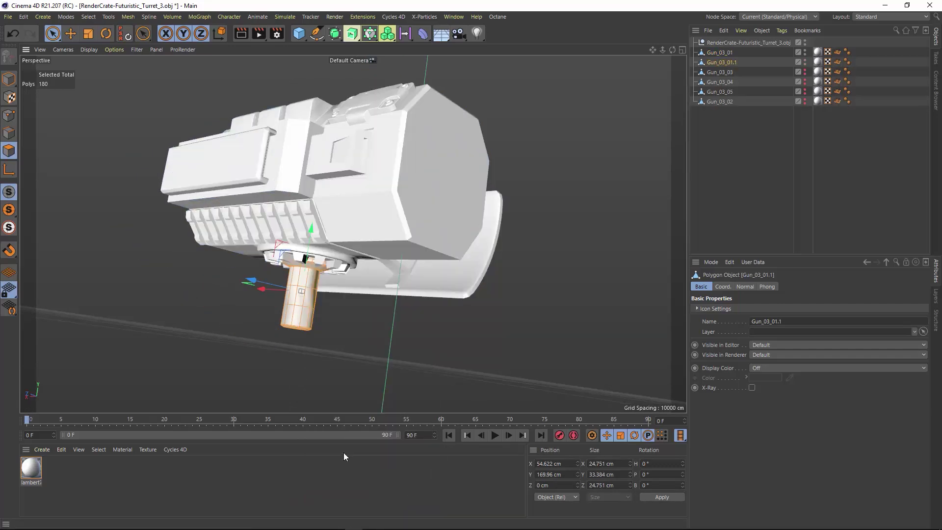
- Delete the selected post polygons from the original Gun_03_01 object and check both resulting objects
{"action": "left_click", "coordinate": [720, 53]}
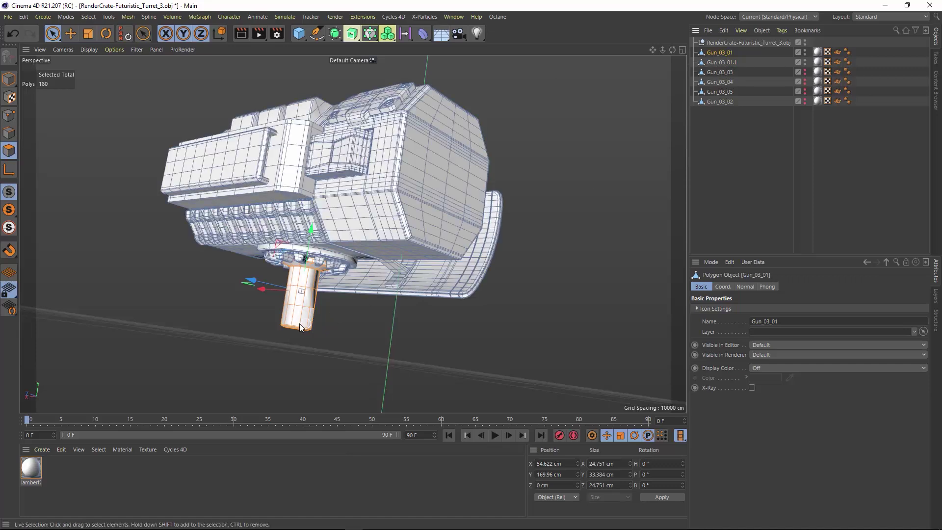
{"action": "key", "text": "Delete"}
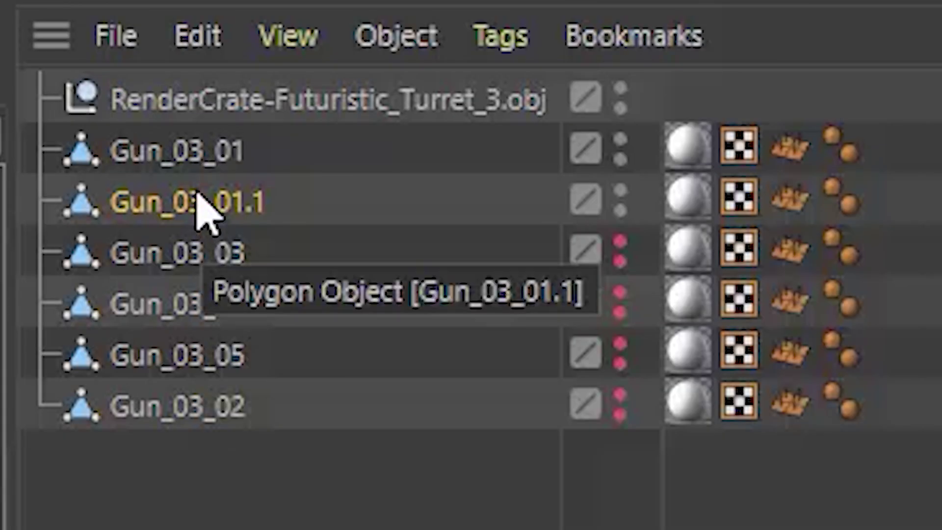
{"action": "left_click", "coordinate": [718, 52]}
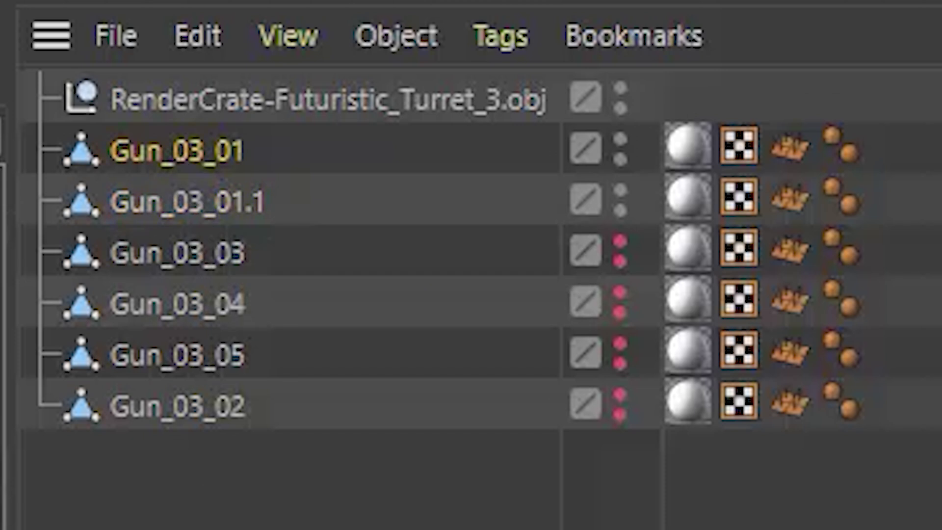
{"action": "left_click", "coordinate": [93, 213]}
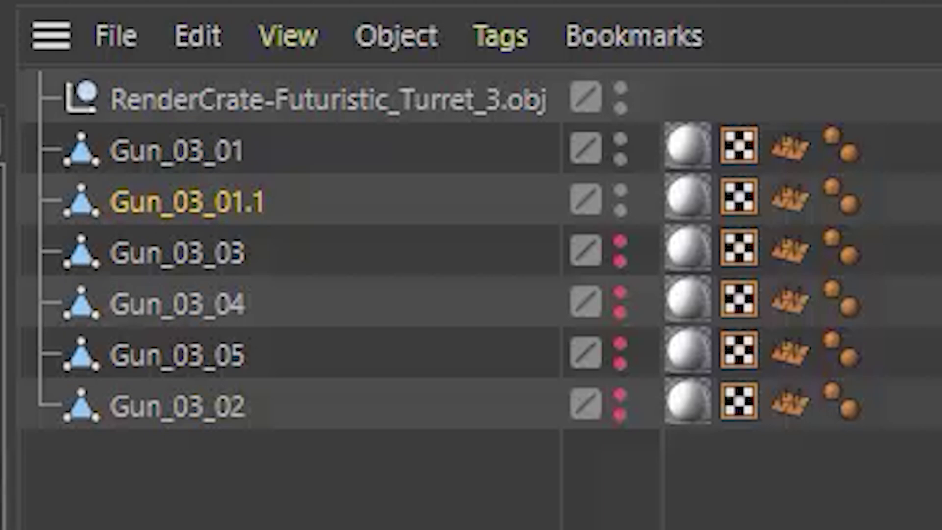
- Rename Gun_03_01 to HEAD and the split post Gun_03_01.1 to NECK
{"action": "left_click", "coordinate": [163, 151]}
{"action": "double_click", "coordinate": [166, 153]}
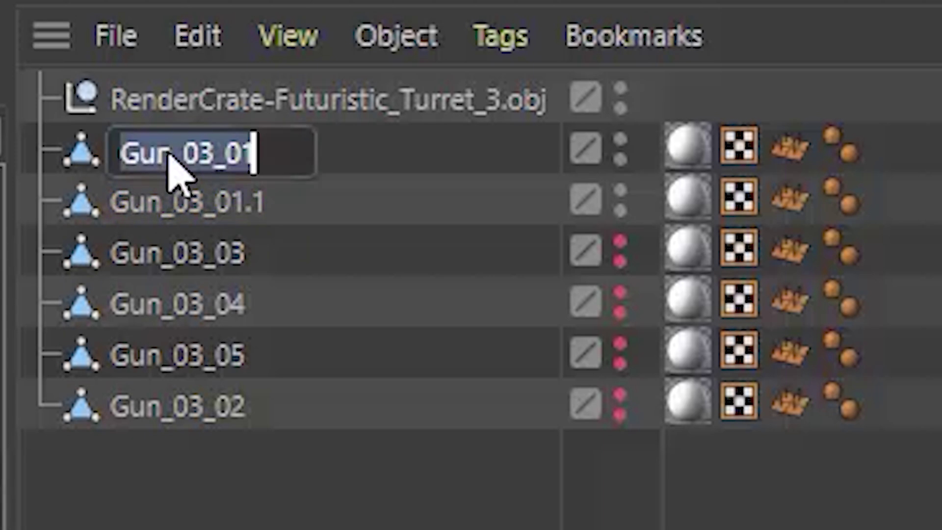
{"action": "type", "text": "HEAD"}
{"action": "key", "text": "Return"}
{"action": "left_click", "coordinate": [175, 204]}
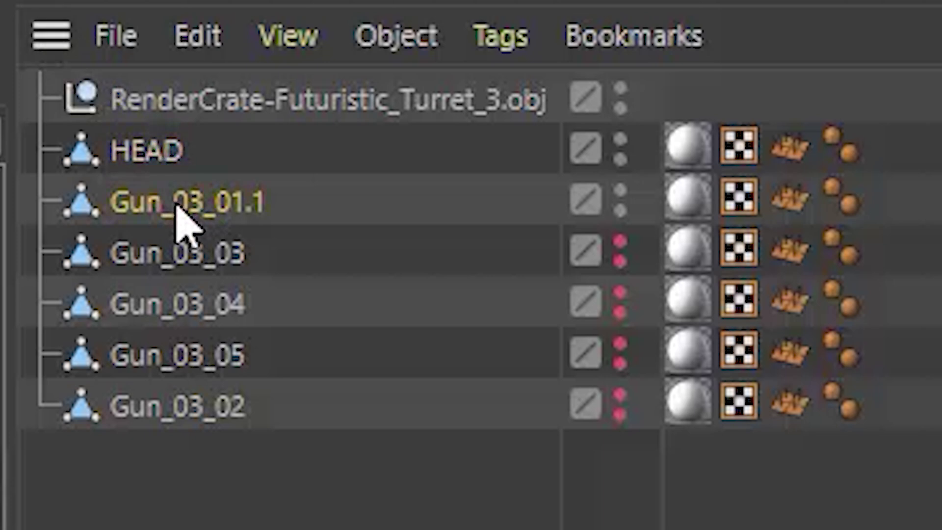
{"action": "double_click", "coordinate": [176, 205]}
{"action": "type", "text": "NECK"}
{"action": "key", "text": "Return"}
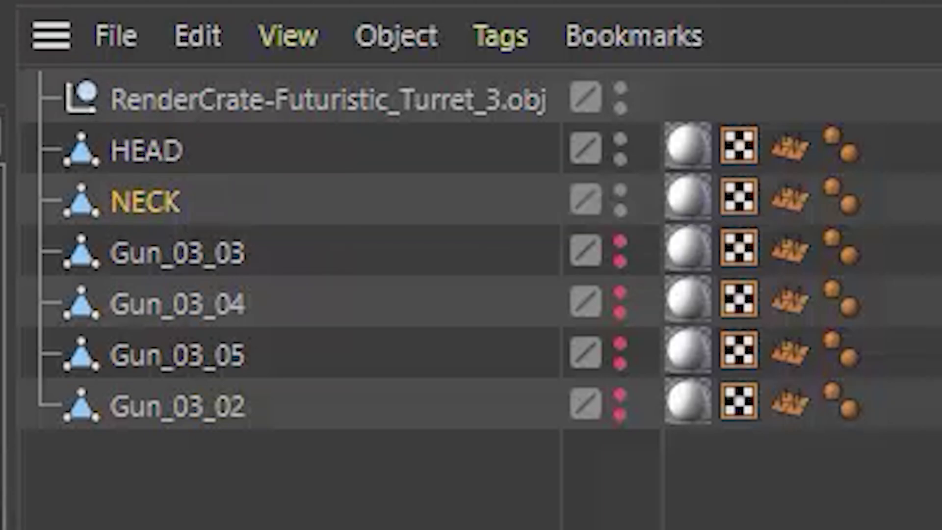
- Unhide the Gun_03_03 part and select it
{"action": "left_click_drag", "start_coordinate": [206, 233], "coordinate": [373, 221], "text": "alt"}
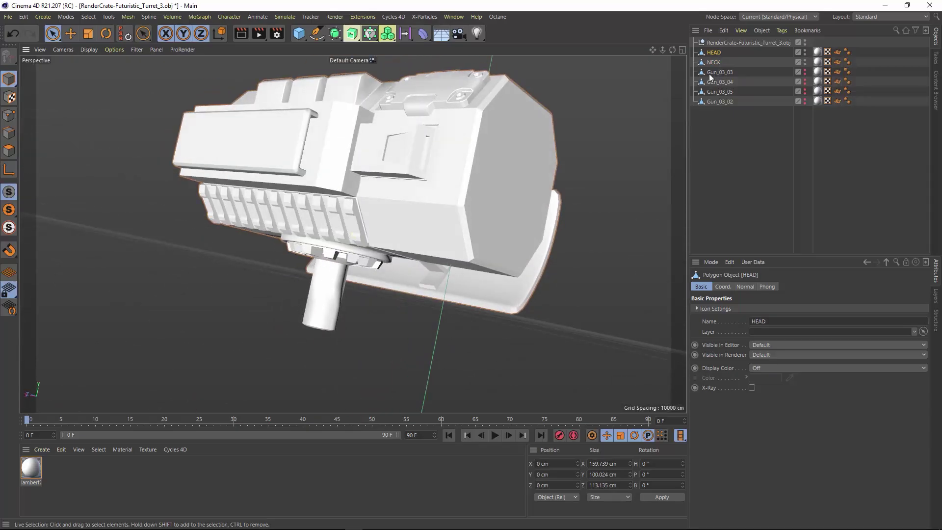
{"action": "left_click", "coordinate": [145, 201]}
{"action": "left_click", "coordinate": [619, 241], "text": "alt"}
{"action": "left_click", "coordinate": [178, 252]}
- Split the connected shoulder piece beneath the neck from Gun_03_03 into its own object and delete its polygons from the original
{"action": "scroll", "coordinate": [267, 320], "scroll_direction": "down", "scroll_amount": 3}
{"action": "scroll", "coordinate": [267, 319], "scroll_direction": "down", "scroll_amount": 3}
{"action": "left_click_drag", "start_coordinate": [267, 319], "coordinate": [312, 231], "text": "alt"}
{"action": "scroll", "coordinate": [301, 235], "scroll_direction": "up", "scroll_amount": 3}
{"action": "left_click", "coordinate": [9, 150]}
{"action": "double_click", "coordinate": [306, 205]}
{"action": "key", "text": "u"}
{"action": "right_click", "coordinate": [312, 231]}
{"action": "left_click", "coordinate": [381, 429]}
{"action": "key", "text": "Delete"}
- Rename Gun_03_03 to MAIN_BODY and the split piece Gun_03_03.1 to SHOULDERS
{"action": "double_click", "coordinate": [719, 72]}
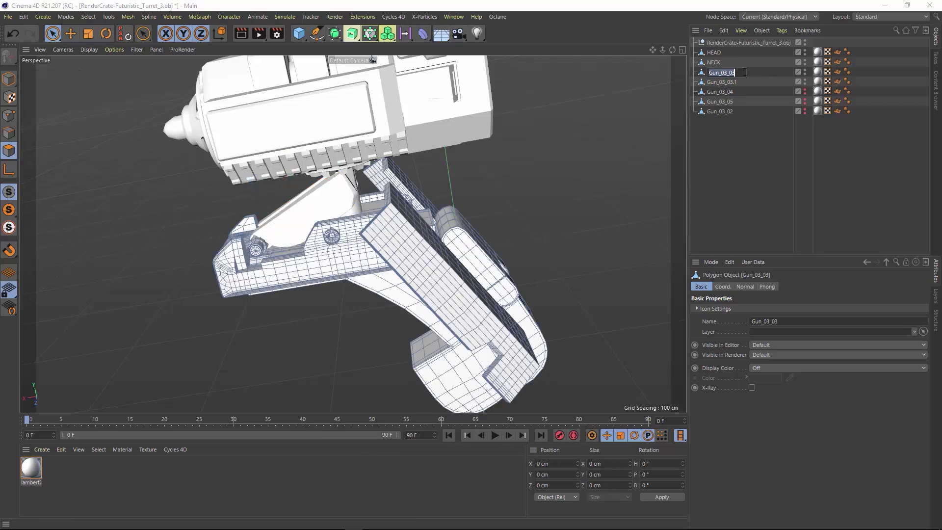
{"action": "double_click", "coordinate": [726, 82]}
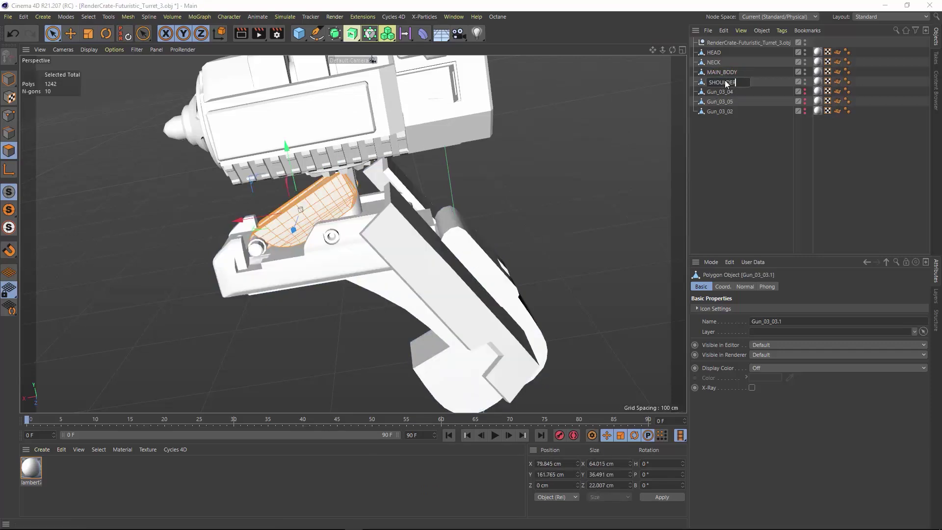
{"action": "key", "text": "Return"}
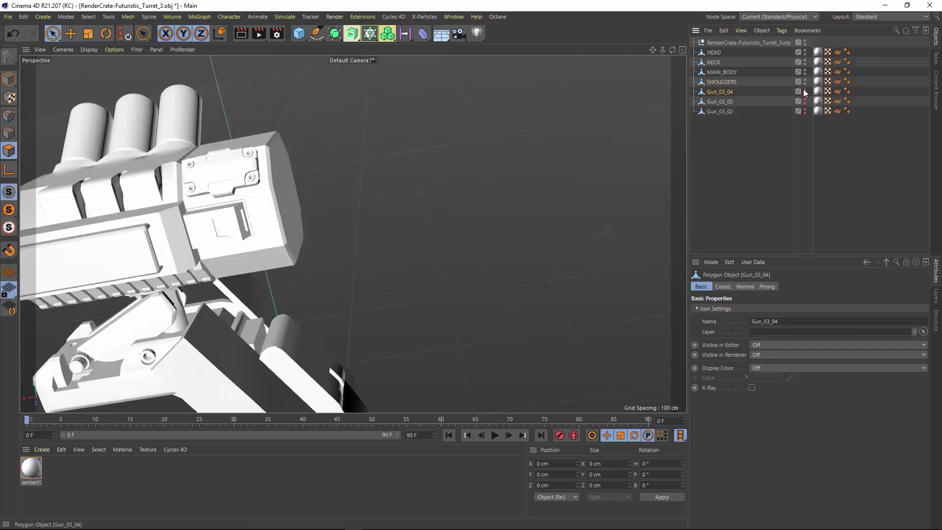
- Unhide the gun barrel object Gun_03_04 and rename it NOSE
{"action": "left_click", "coordinate": [804, 89], "text": "alt"}
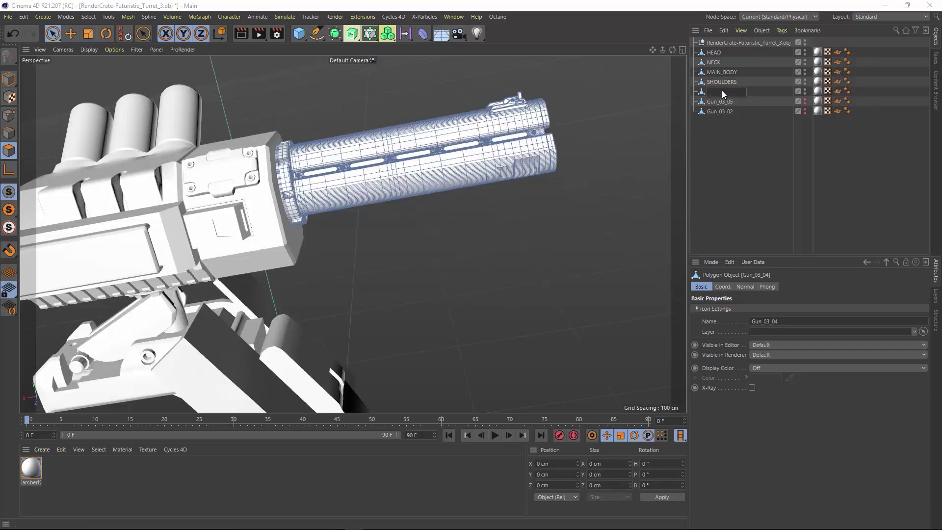
{"action": "type", "text": "NOSE"}
{"action": "key", "text": "Return"}
- Unhide Gun_03_05 and split its connected front foot polygons into a separate object
{"action": "left_click", "coordinate": [805, 100]}
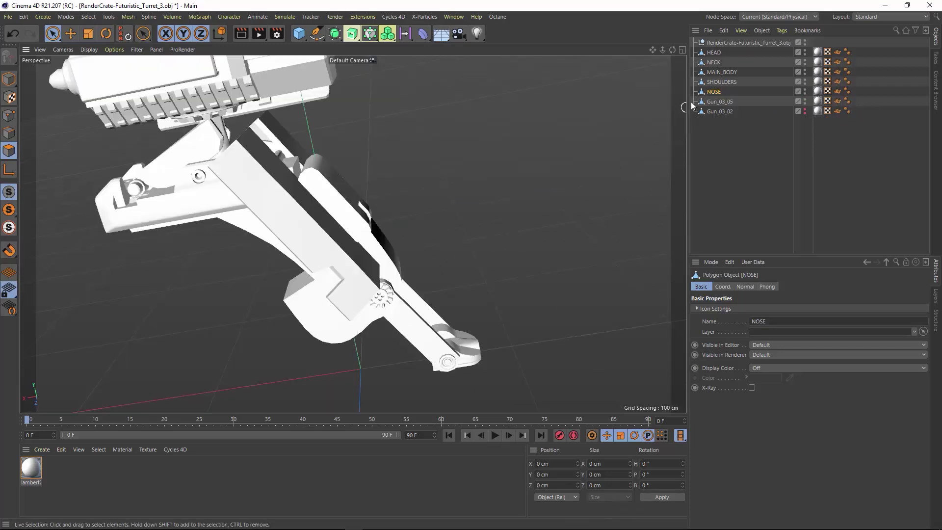
{"action": "left_click", "coordinate": [713, 103]}
{"action": "left_click_drag", "start_coordinate": [394, 293], "coordinate": [438, 357], "text": "alt"}
{"action": "key", "text": "u"}
{"action": "key", "text": "w"}
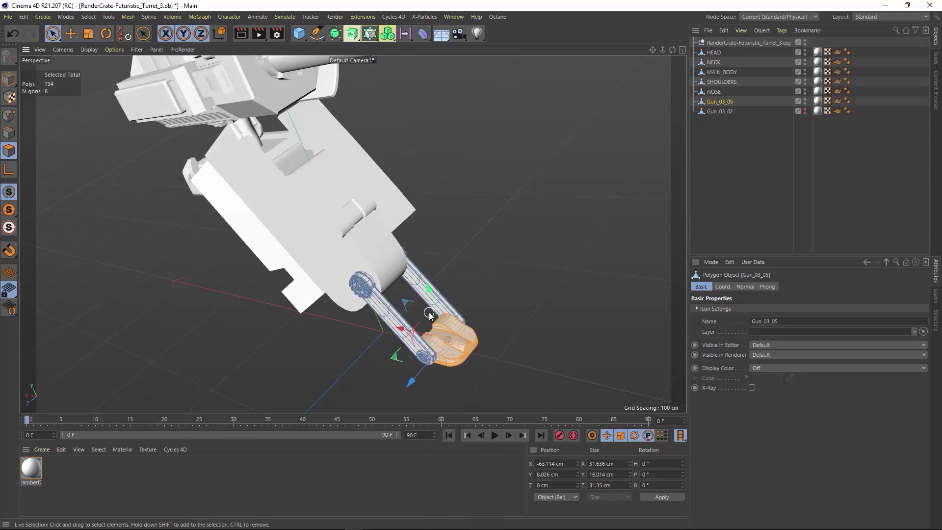
{"action": "left_click_drag", "start_coordinate": [428, 315], "coordinate": [441, 319], "text": "alt"}
{"action": "key", "text": "u"}
{"action": "key", "text": "p"}
- Rename the separated leg parts, including FRONT_LEGS, FRONT_FOOT and BACK_LEFT_FOOT
{"action": "left_click", "coordinate": [728, 104]}
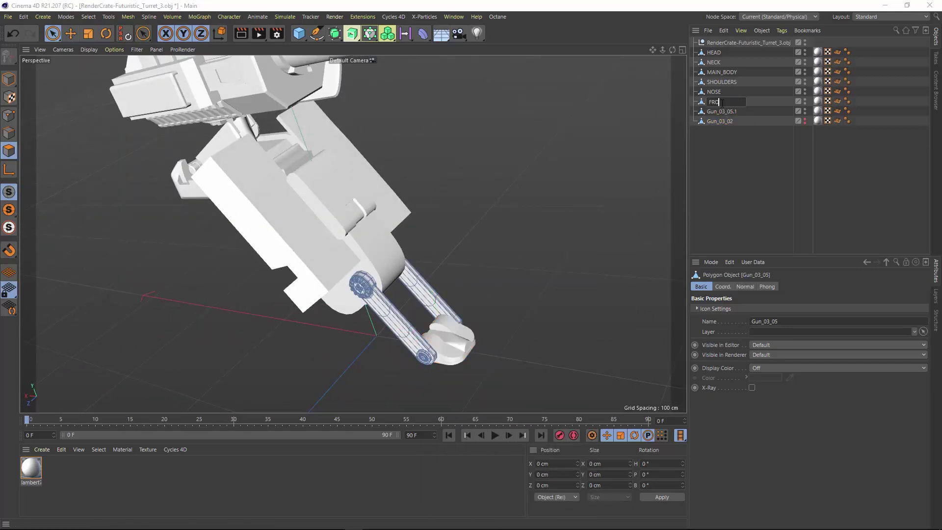
{"action": "type", "text": "FRONT_FOOT"}
{"action": "left_click", "coordinate": [709, 131]}
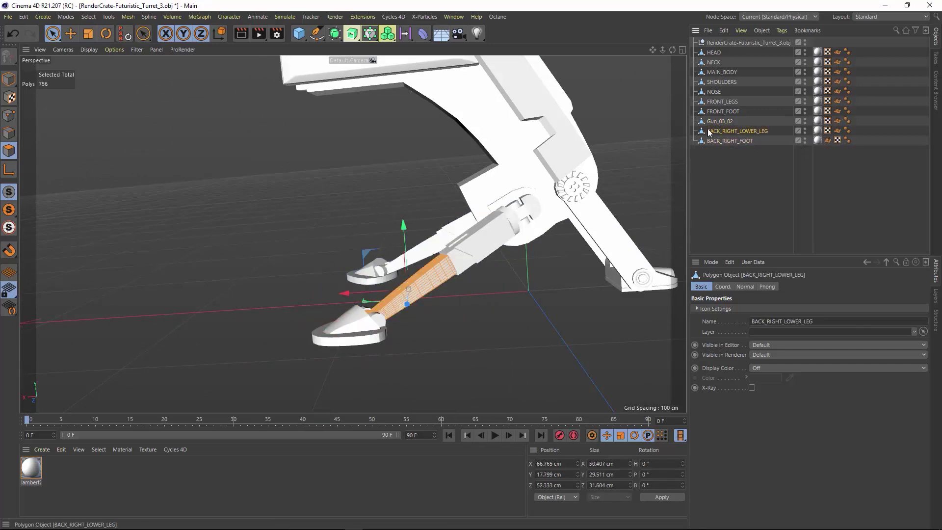
{"action": "type", "text": "BACK_LEFT_FOOT"}
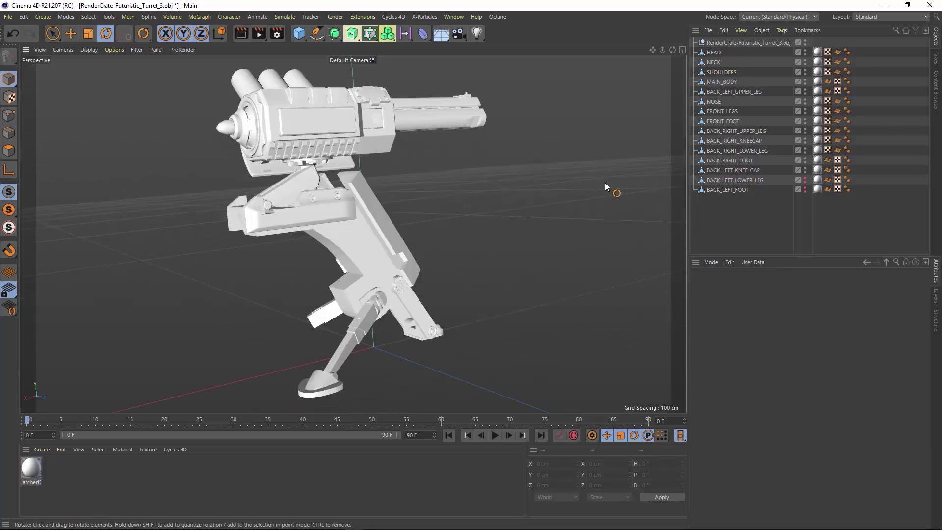
- Save the scene as FUTURISTIC_TURRET_IK_TUTORIAL in the rendercrate-futuristic-turret-3 folder
{"action": "key", "text": "ctrl+s"}
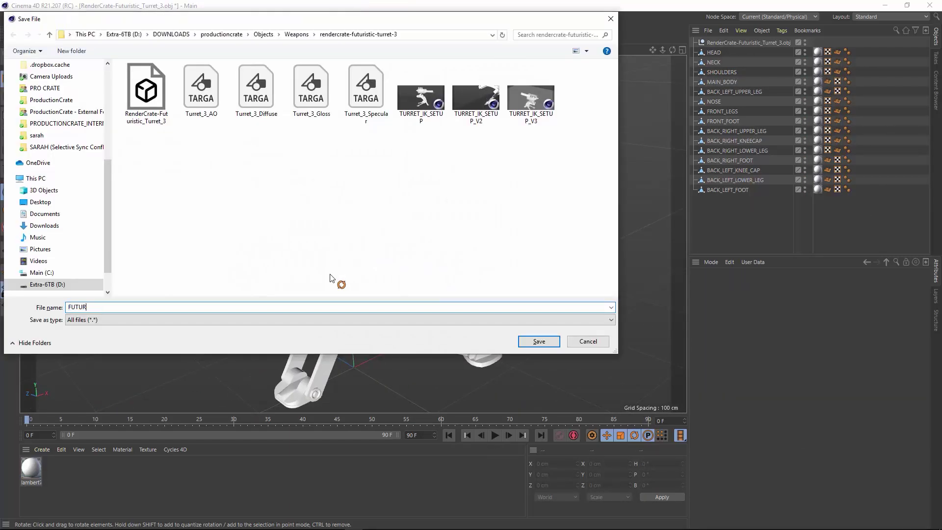
{"action": "type", "text": "FUTURISTIC_TURRET_IK_TUTORIAL"}
{"action": "key", "text": "Return"}
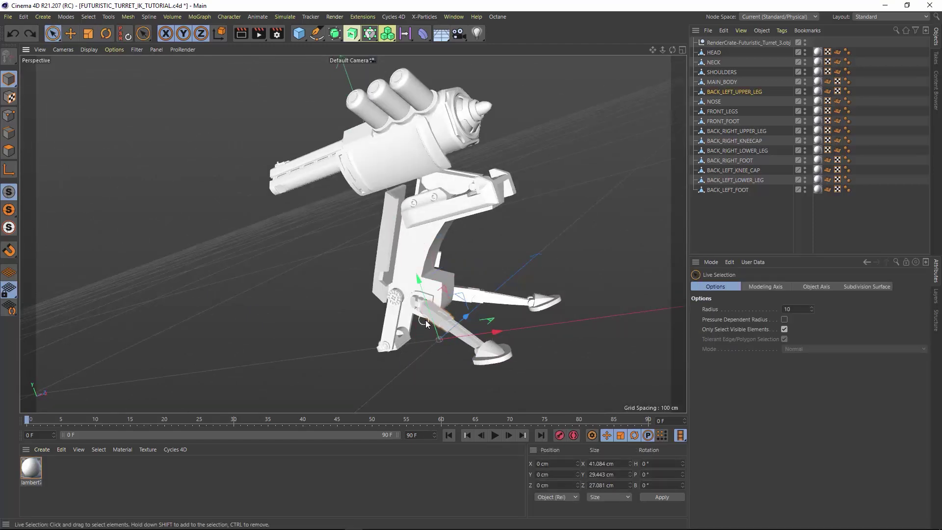
- Nest the turret parts into a parent chain: FRONT_FOOT, FRONT_LEGS, MAIN_BODY, SHOULDERS, NECK, leaving HEAD outside it
{"action": "scroll", "coordinate": [425, 320], "scroll_direction": "up", "scroll_amount": 5}
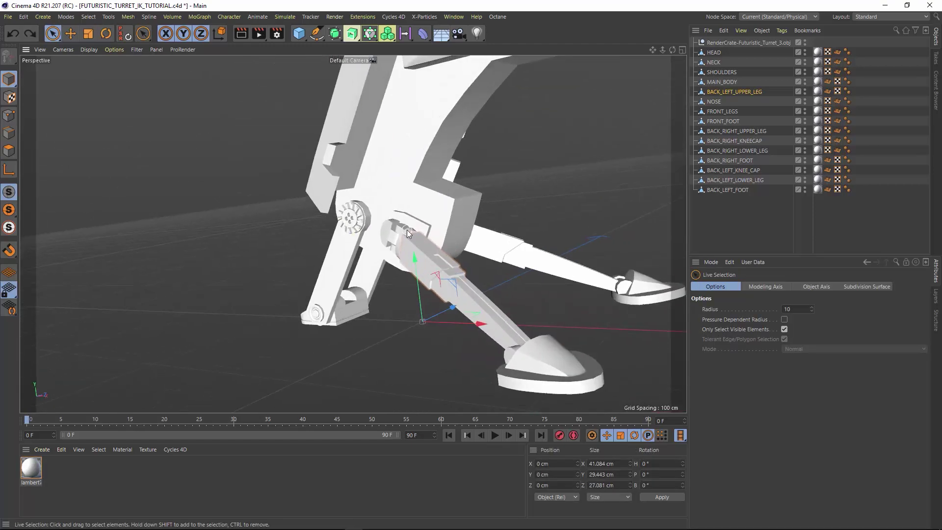
{"action": "left_click", "coordinate": [405, 234]}
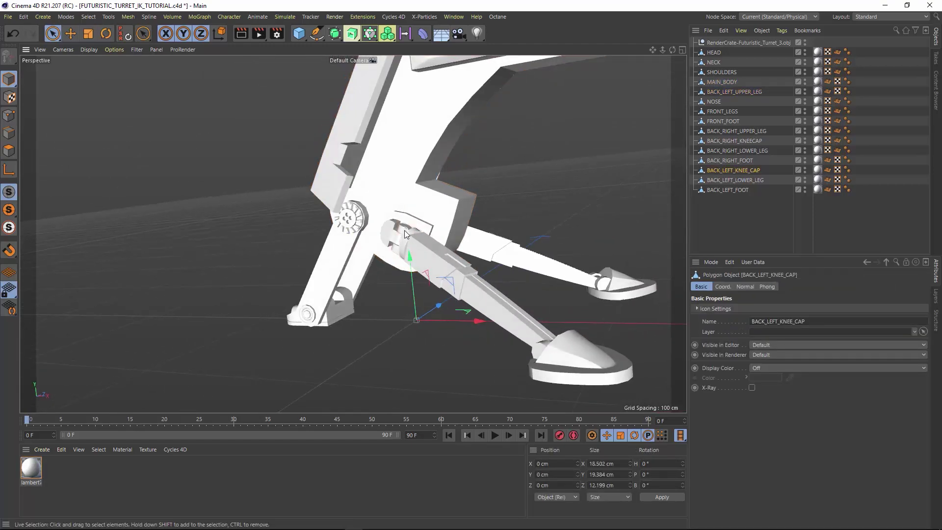
{"action": "left_click", "coordinate": [305, 318]}
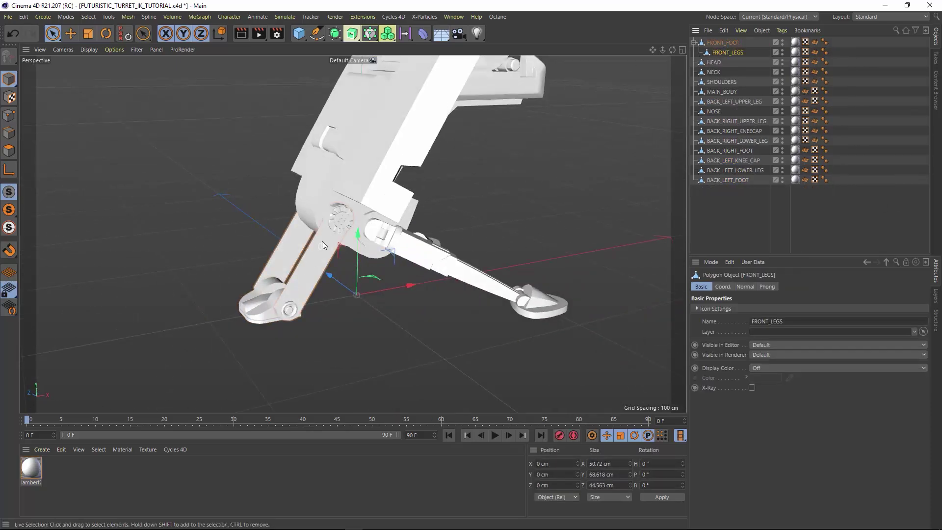
{"action": "left_click", "coordinate": [323, 245], "text": "shift"}
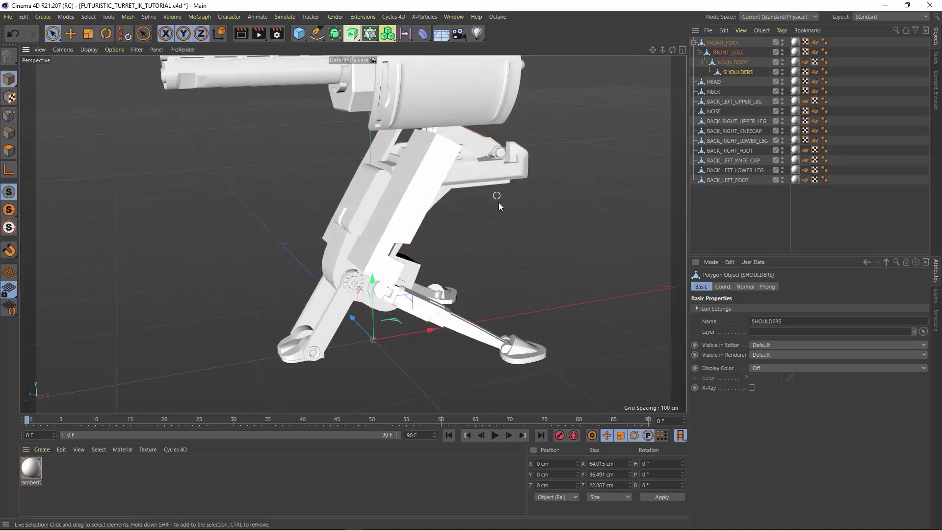
{"action": "left_click_drag", "start_coordinate": [499, 206], "coordinate": [471, 205], "text": "alt"}
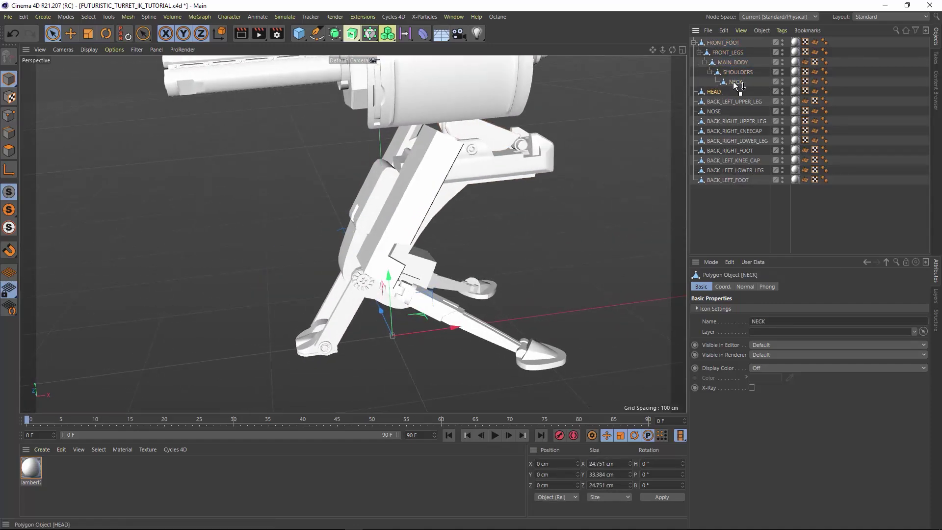
{"action": "left_click_drag", "start_coordinate": [736, 84], "coordinate": [714, 96]}
{"action": "key", "text": "ctrl+z"}
- Create a null, parent all the back left and back right leg parts to it, and name it BACK_LEGS
{"action": "left_click_drag", "start_coordinate": [299, 33], "coordinate": [321, 42]}
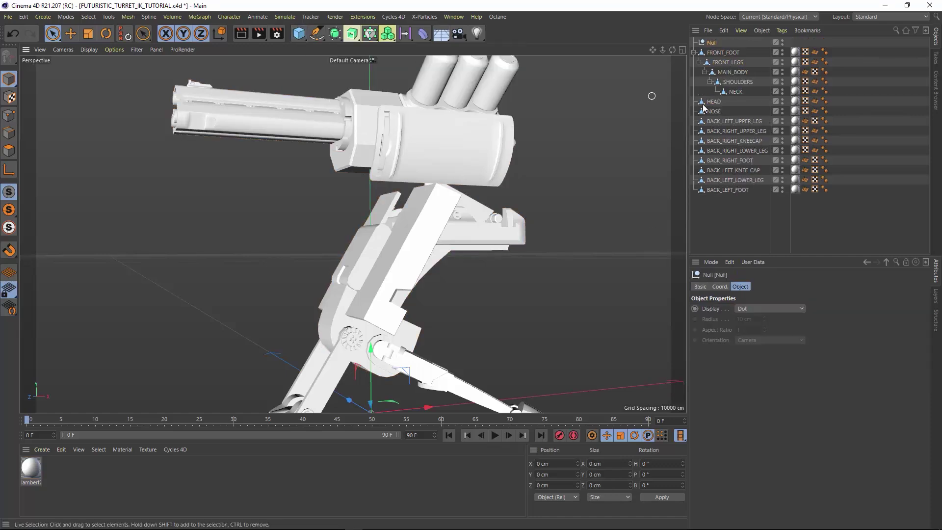
{"action": "left_click", "coordinate": [722, 120]}
{"action": "left_click", "coordinate": [721, 190], "text": "shift"}
{"action": "left_click_drag", "start_coordinate": [714, 43], "coordinate": [722, 45]}
{"action": "left_click", "coordinate": [723, 45]}
{"action": "type", "text": "B"}
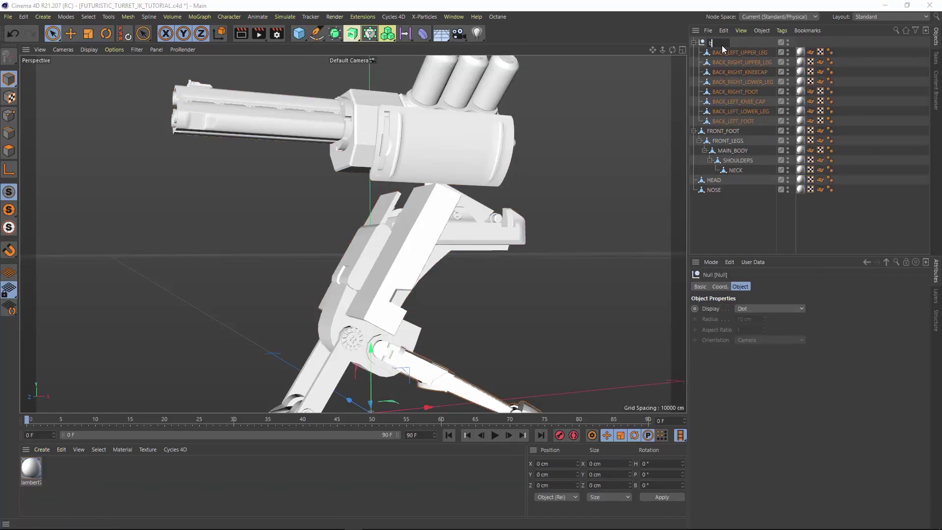
{"action": "type", "text": "ACK_LEGS"}
{"action": "key", "text": "Return"}
- Hide the BACK_LEGS group, collapse it in the hierarchy, and save the scene
{"action": "left_click", "coordinate": [788, 40], "text": "alt"}
{"action": "left_click", "coordinate": [788, 40], "text": "alt"}
{"action": "left_click", "coordinate": [788, 40], "text": "alt"}
{"action": "left_click", "coordinate": [693, 42]}
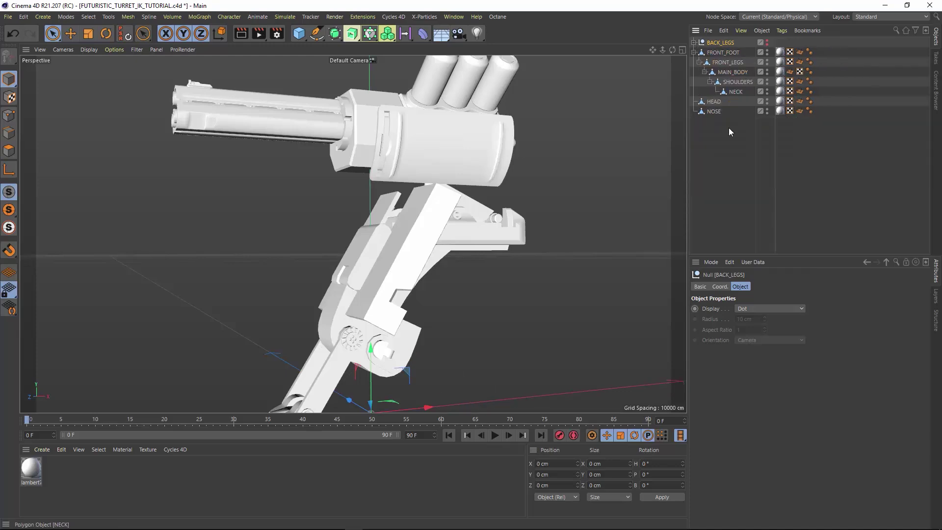
{"action": "left_click", "coordinate": [729, 129]}
{"action": "scroll", "coordinate": [440, 257], "scroll_direction": "down", "scroll_amount": 3}
{"action": "left_click_drag", "start_coordinate": [440, 257], "coordinate": [235, 336], "text": "alt"}
{"action": "key", "text": "ctrl+s"}
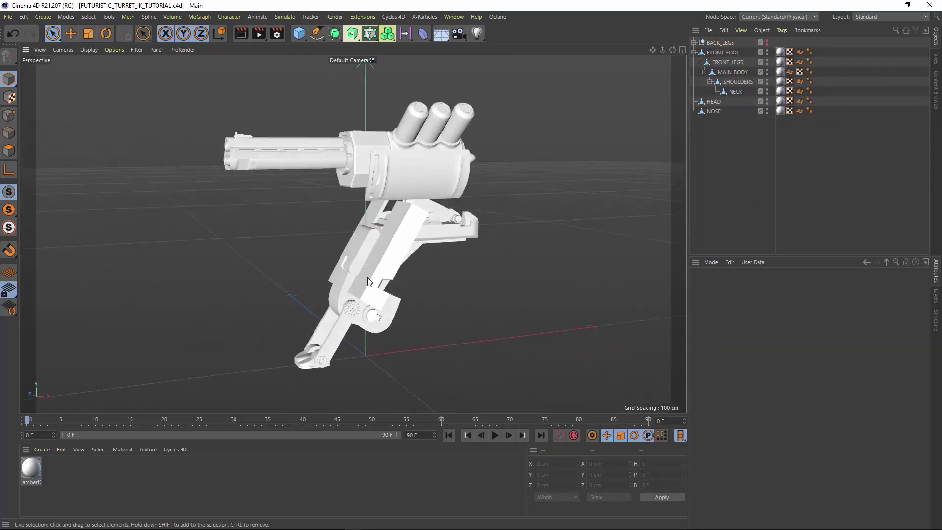
- Test-move the back foot in the rigged turret scene, undo the move, and play the animation
{"action": "left_click", "coordinate": [738, 56]}
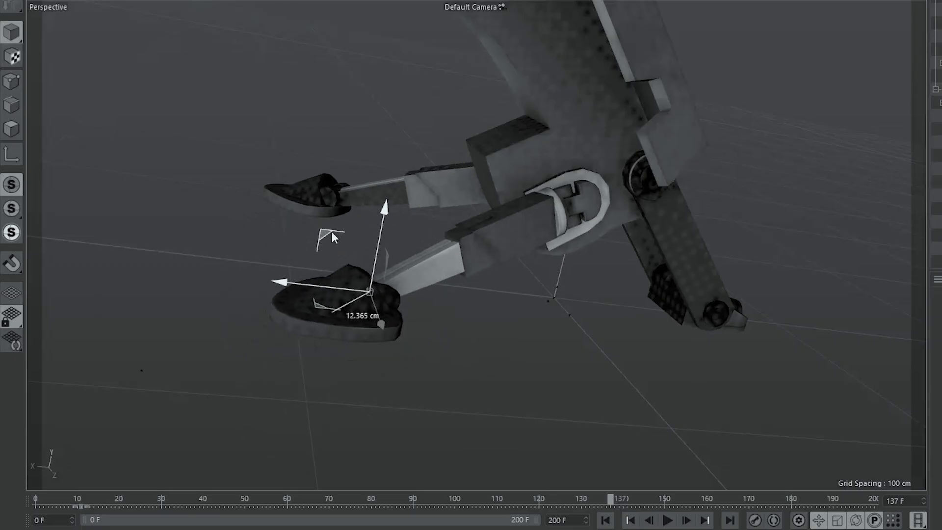
{"action": "left_click_drag", "start_coordinate": [331, 231], "coordinate": [463, 98]}
{"action": "key", "text": "ctrl+z"}
{"action": "left_click", "coordinate": [667, 519]}
{"action": "scroll", "coordinate": [475, 243], "scroll_direction": "down", "scroll_amount": 4}
{"action": "left_click_drag", "start_coordinate": [475, 244], "coordinate": [466, 216], "text": "alt"}
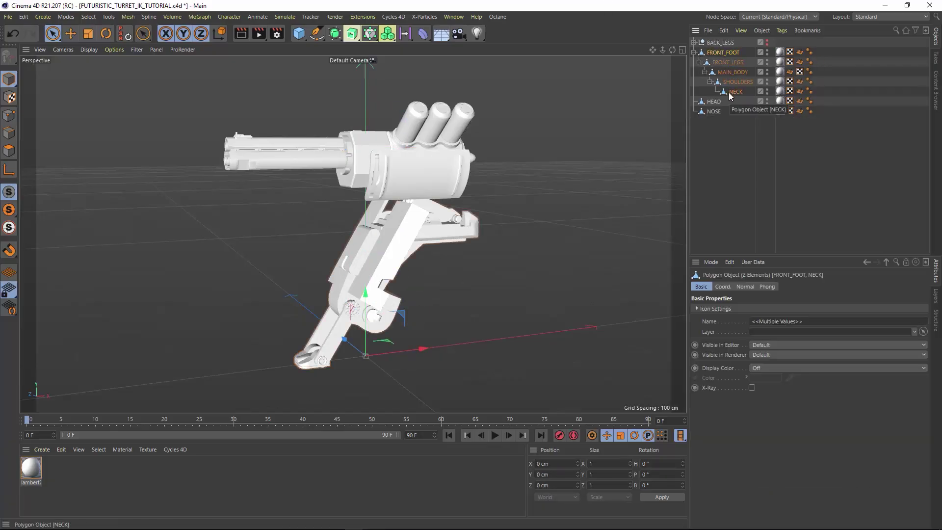
- Use Axis Center in the Front view to move FRONT_FOOT's axis to the centre of all its points
{"action": "left_click", "coordinate": [737, 84]}
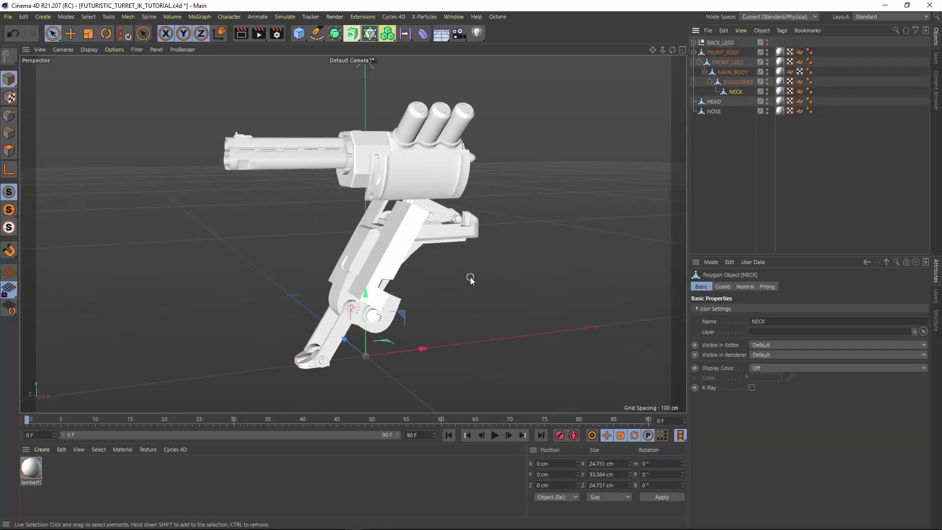
{"action": "left_click", "coordinate": [723, 52]}
{"action": "scroll", "coordinate": [239, 304], "scroll_direction": "up", "scroll_amount": 3}
{"action": "middle_click_drag", "start_coordinate": [239, 305], "coordinate": [275, 179], "text": "alt"}
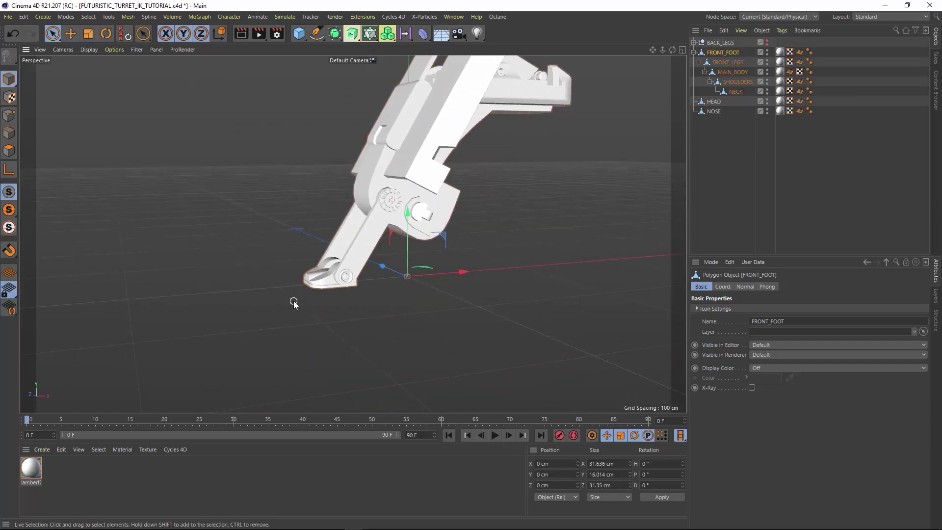
{"action": "key", "text": "F4"}
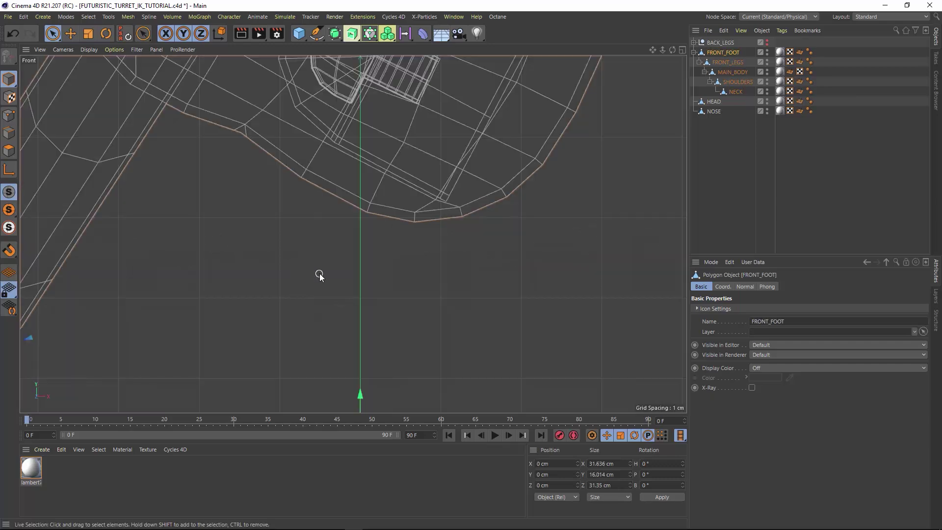
{"action": "scroll", "coordinate": [310, 280], "scroll_direction": "down", "scroll_amount": 8}
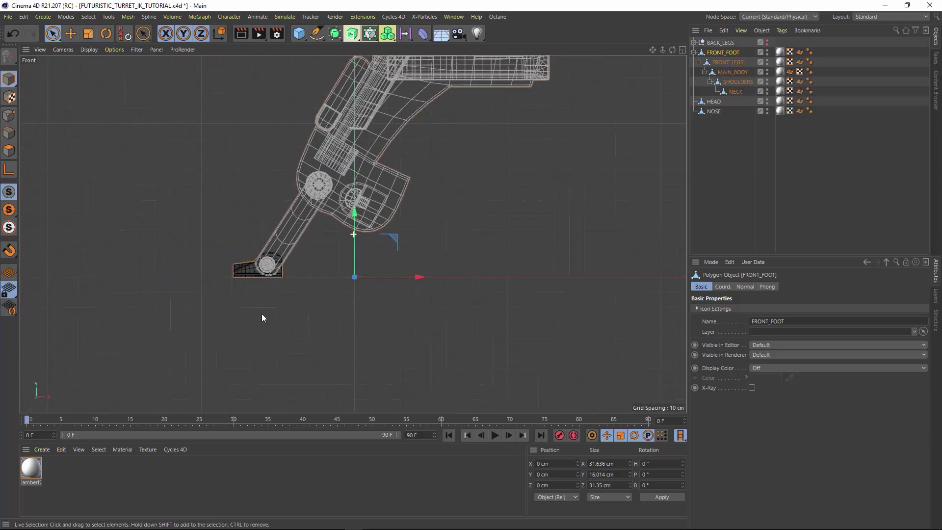
{"action": "scroll", "coordinate": [281, 297], "scroll_direction": "up", "scroll_amount": 6}
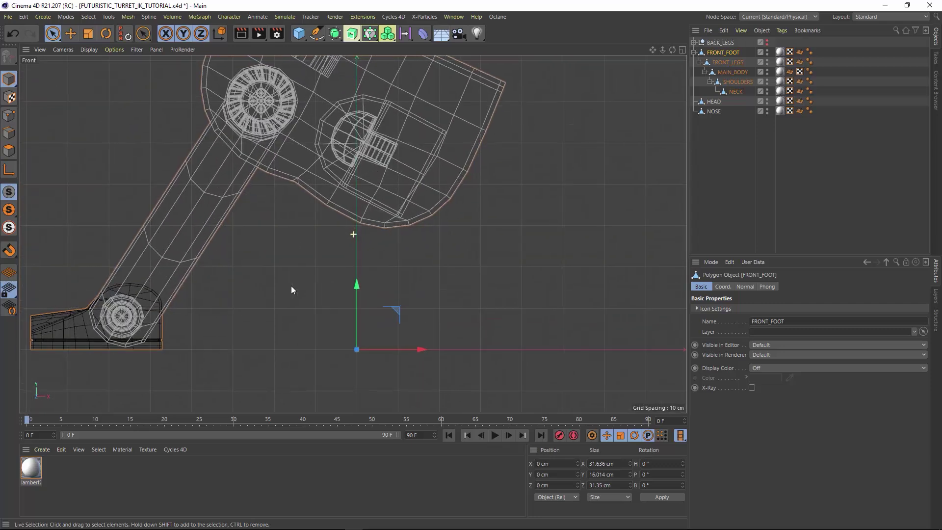
{"action": "middle_click_drag", "start_coordinate": [234, 293], "coordinate": [272, 318], "text": "alt"}
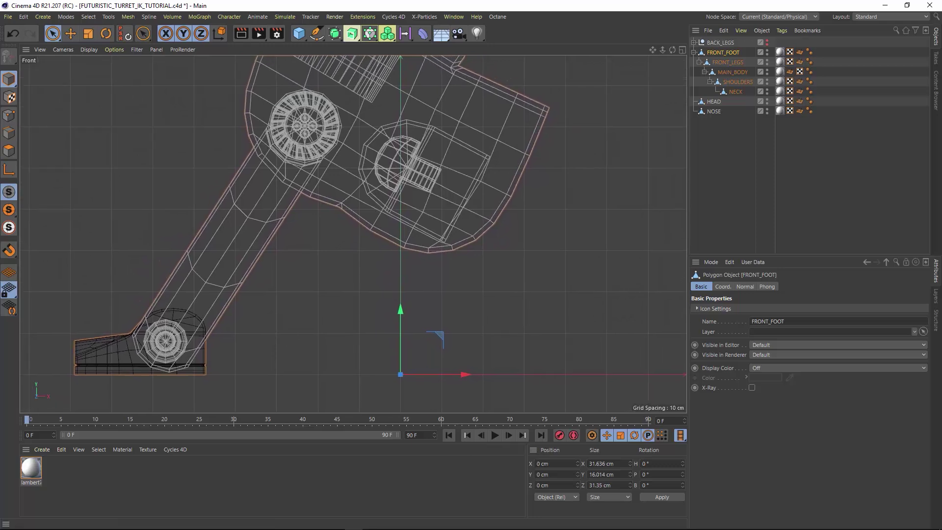
{"action": "left_click", "coordinate": [128, 17]}
{"action": "mouse_move", "coordinate": [171, 230]}
{"action": "left_click", "coordinate": [246, 235]}
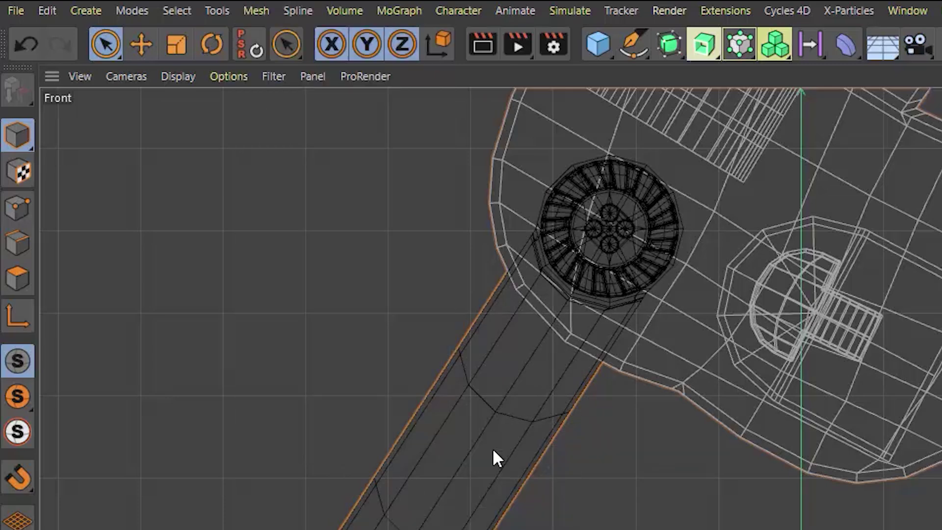
{"action": "left_click_drag", "start_coordinate": [126, 103], "coordinate": [119, 107]}
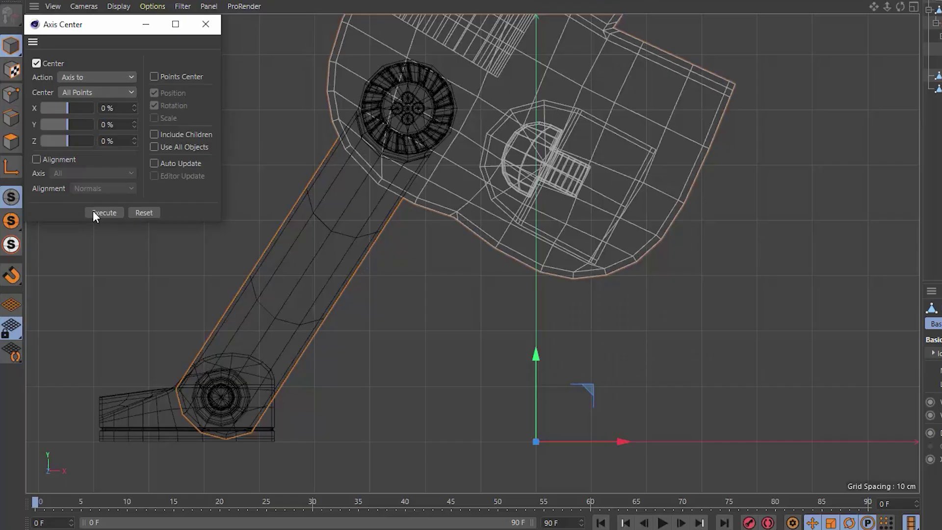
{"action": "left_click", "coordinate": [95, 212]}
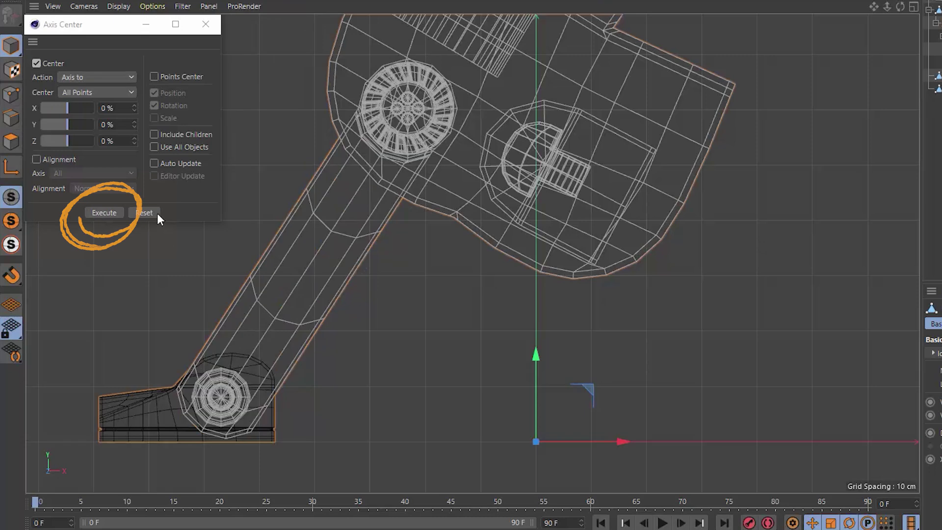
{"action": "left_click", "coordinate": [110, 214]}
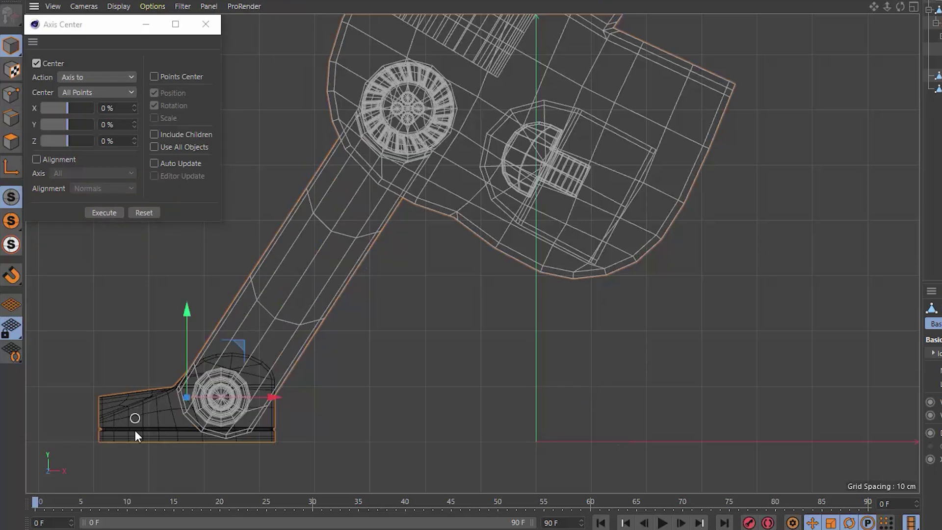
- Enable axis editing and move FRONT_FOOT's axis onto the ankle joint's centre, at about X -57 cm, Y 8 cm
{"action": "right_click_drag", "start_coordinate": [134, 431], "coordinate": [203, 390], "text": "alt"}
{"action": "middle_click_drag", "start_coordinate": [163, 402], "coordinate": [585, 195], "text": "alt"}
{"action": "middle_click_drag", "start_coordinate": [274, 342], "coordinate": [470, 183], "text": "alt"}
{"action": "right_click_drag", "start_coordinate": [472, 228], "coordinate": [504, 187], "text": "alt"}
{"action": "middle_click_drag", "start_coordinate": [366, 270], "coordinate": [572, 287], "text": "alt"}
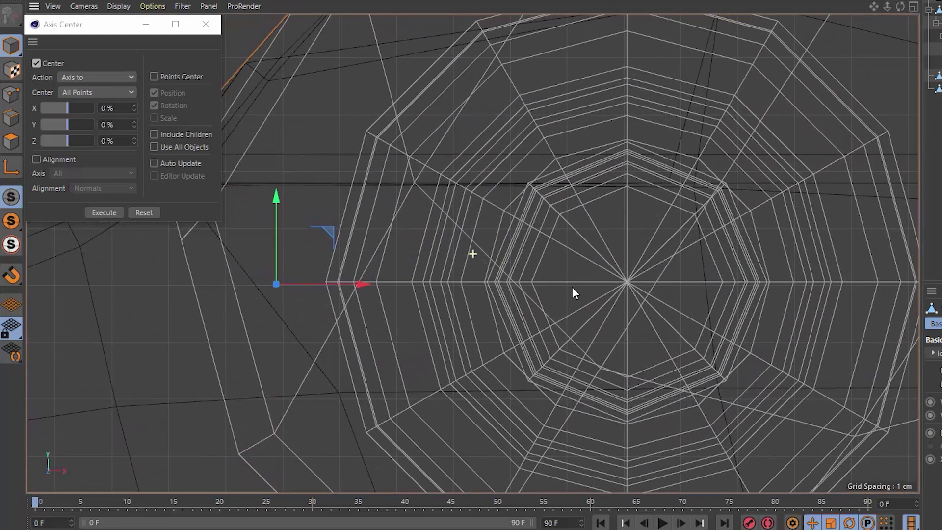
{"action": "left_click", "coordinate": [11, 166]}
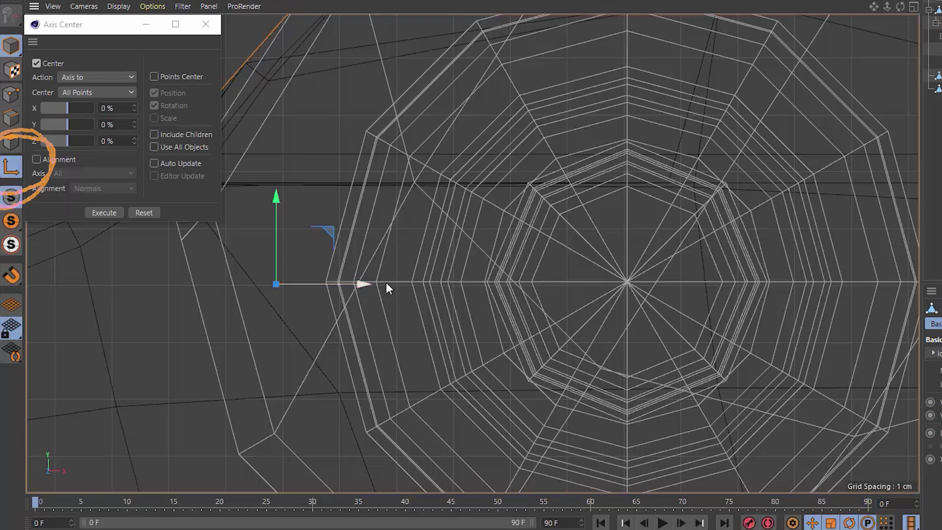
{"action": "scroll", "coordinate": [393, 273], "scroll_direction": "up", "scroll_amount": 6}
{"action": "scroll", "coordinate": [368, 272], "scroll_direction": "down", "scroll_amount": 8}
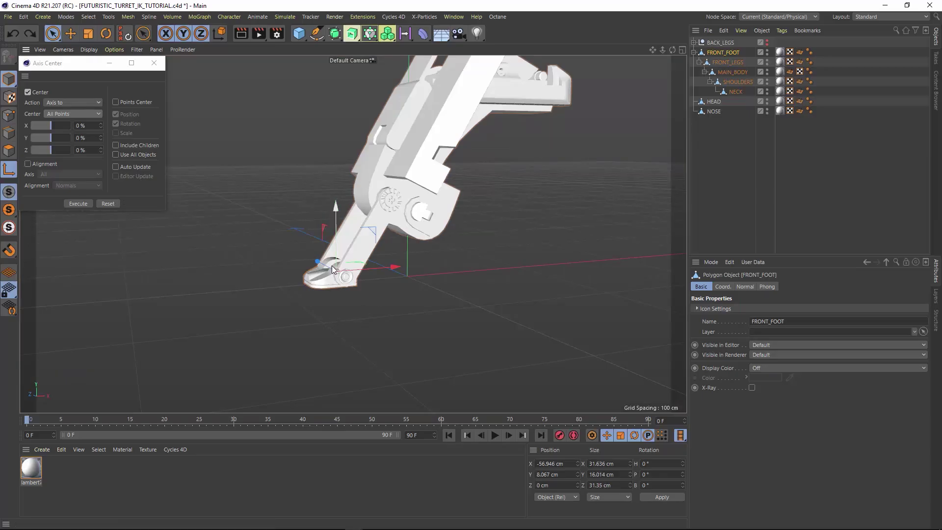
- Try rotating FRONT_FOOT about its ankle axis to test the pivot with its child parts
{"action": "key", "text": "r"}
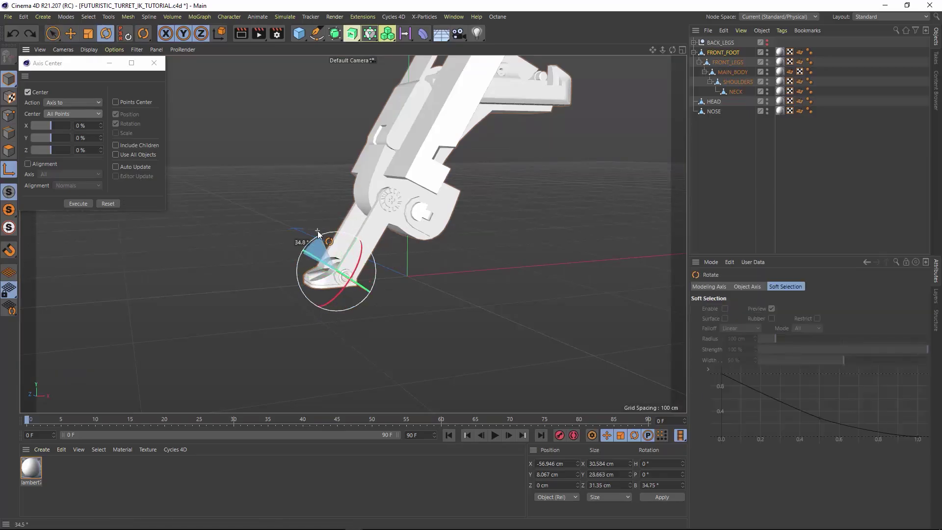
{"action": "left_click_drag", "start_coordinate": [308, 252], "coordinate": [287, 168]}
{"action": "scroll", "coordinate": [354, 152], "scroll_direction": "up", "scroll_amount": 3}
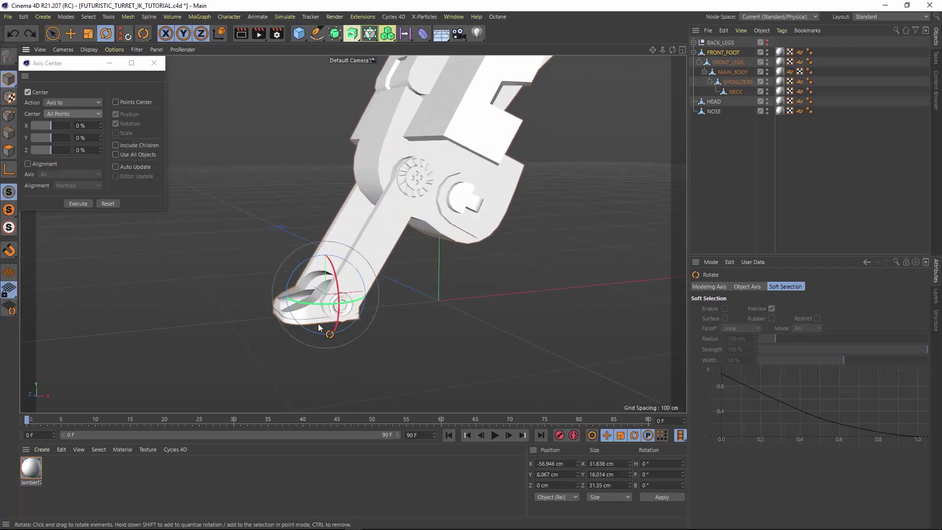
- Select the ankle joint's centre point on FRONT_LEGS and move the object's axis to it using Axis Center with Selected Points
{"action": "left_click", "coordinate": [719, 63]}
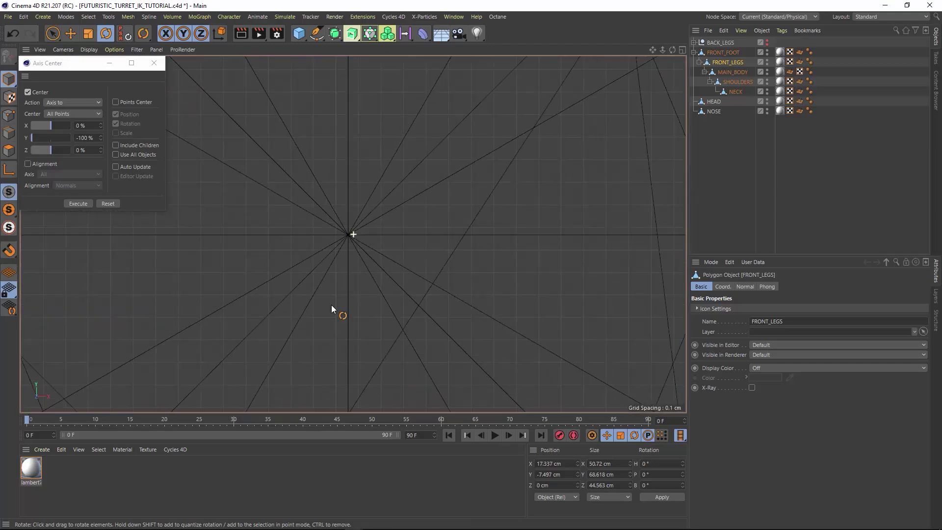
{"action": "scroll", "coordinate": [295, 363], "scroll_direction": "down", "scroll_amount": 8}
{"action": "left_click", "coordinate": [8, 118]}
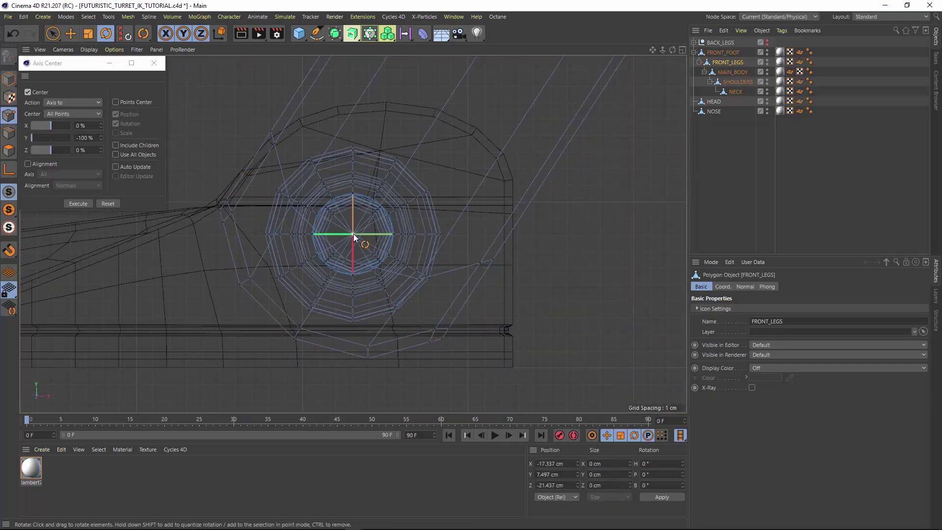
{"action": "left_click", "coordinate": [71, 114]}
{"action": "left_click", "coordinate": [81, 138]}
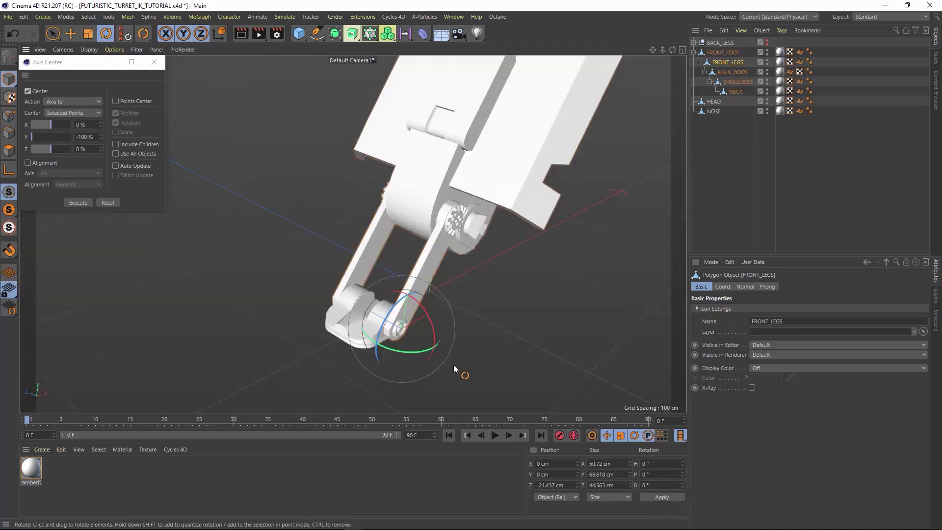
{"action": "left_click_drag", "start_coordinate": [437, 363], "coordinate": [366, 194], "text": "alt"}
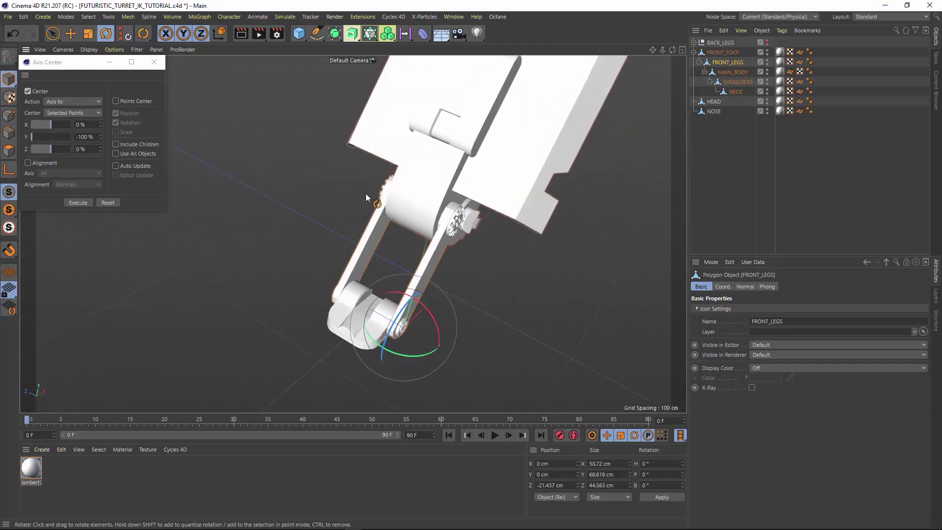
- Add the opposite leg's ankle centre point to the selection and centre FRONT_LEGS' axis between the Selected Points
{"action": "left_click", "coordinate": [68, 113]}
{"action": "left_click", "coordinate": [86, 124]}
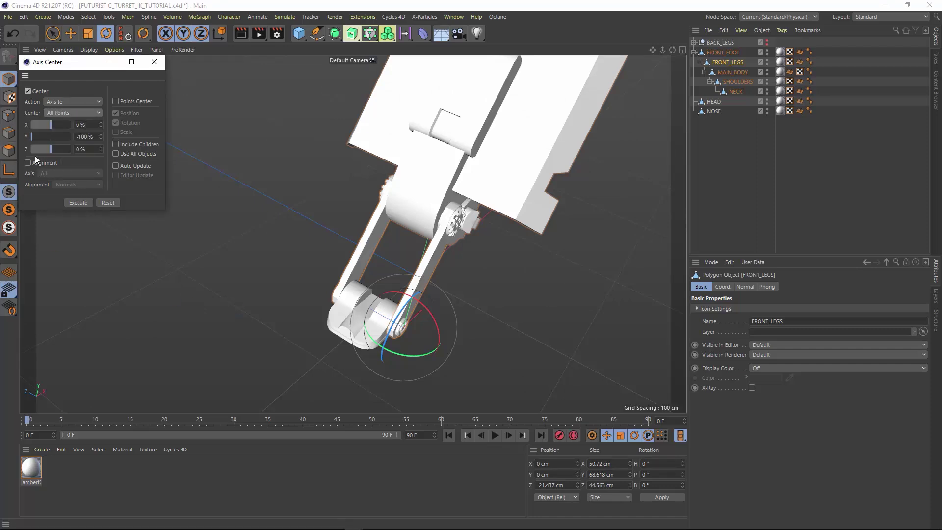
{"action": "left_click", "coordinate": [66, 134]}
{"action": "left_click_drag", "start_coordinate": [317, 311], "coordinate": [250, 336], "text": "alt"}
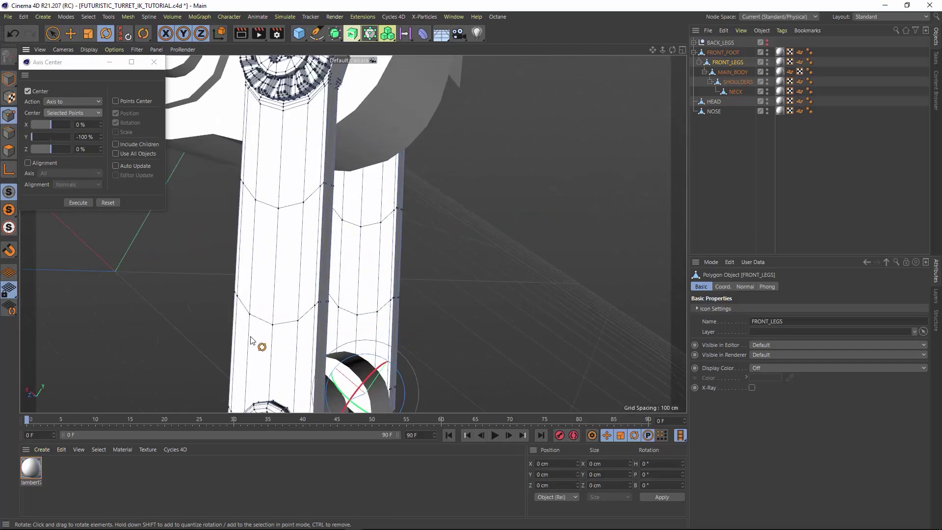
{"action": "right_click_drag", "start_coordinate": [250, 336], "coordinate": [287, 313], "text": "alt"}
{"action": "middle_click_drag", "start_coordinate": [288, 312], "coordinate": [360, 219], "text": "alt"}
{"action": "left_click", "coordinate": [374, 246], "text": "shift"}
{"action": "left_click_drag", "start_coordinate": [543, 274], "coordinate": [397, 290], "text": "alt"}
{"action": "left_click", "coordinate": [76, 202]}
{"action": "left_click", "coordinate": [8, 78]}
- Rotate FRONT_LEGS about its new axis, and bank FRONT_FOOT about 24° to test how the chain follows
{"action": "left_click_drag", "start_coordinate": [461, 275], "coordinate": [370, 282], "text": "alt"}
{"action": "scroll", "coordinate": [360, 255], "scroll_direction": "down", "scroll_amount": 4}
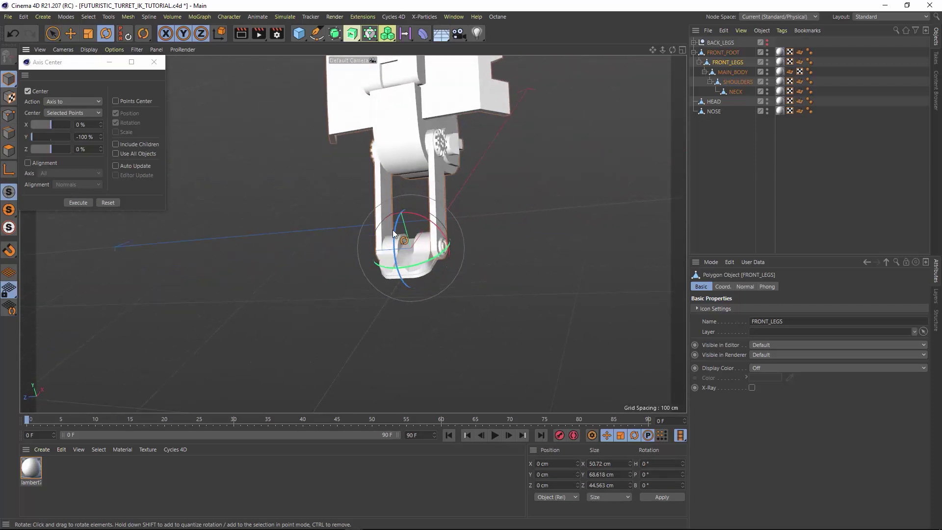
{"action": "mouse_move", "coordinate": [393, 230]}
{"action": "left_mouse_down"}
{"action": "mouse_move", "coordinate": [379, 256]}
{"action": "mouse_move", "coordinate": [387, 202]}
{"action": "mouse_move", "coordinate": [337, 262]}
{"action": "mouse_move", "coordinate": [396, 226]}
{"action": "mouse_move", "coordinate": [347, 210]}
{"action": "mouse_move", "coordinate": [336, 262]}
{"action": "mouse_move", "coordinate": [351, 236]}
{"action": "mouse_move", "coordinate": [373, 231]}
{"action": "mouse_move", "coordinate": [388, 201]}
{"action": "mouse_move", "coordinate": [397, 221]}
{"action": "left_mouse_up"}
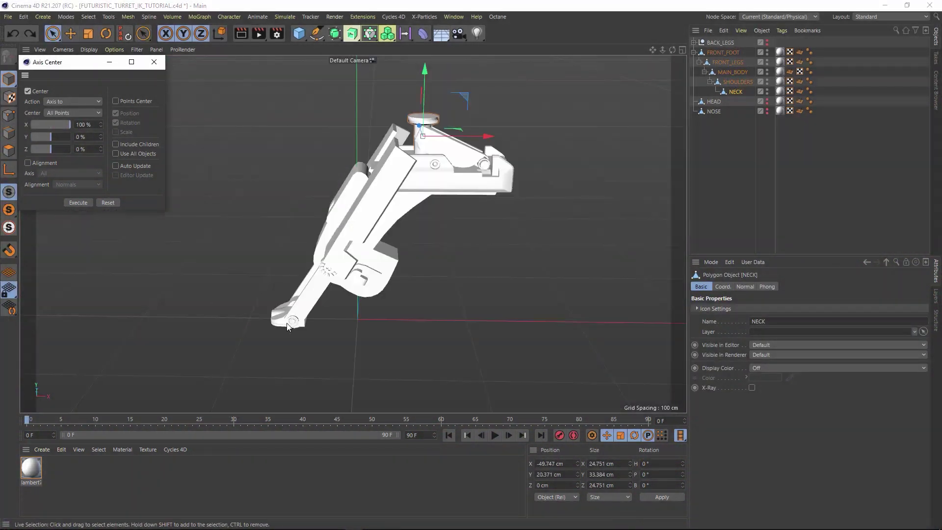
{"action": "key", "text": "r"}
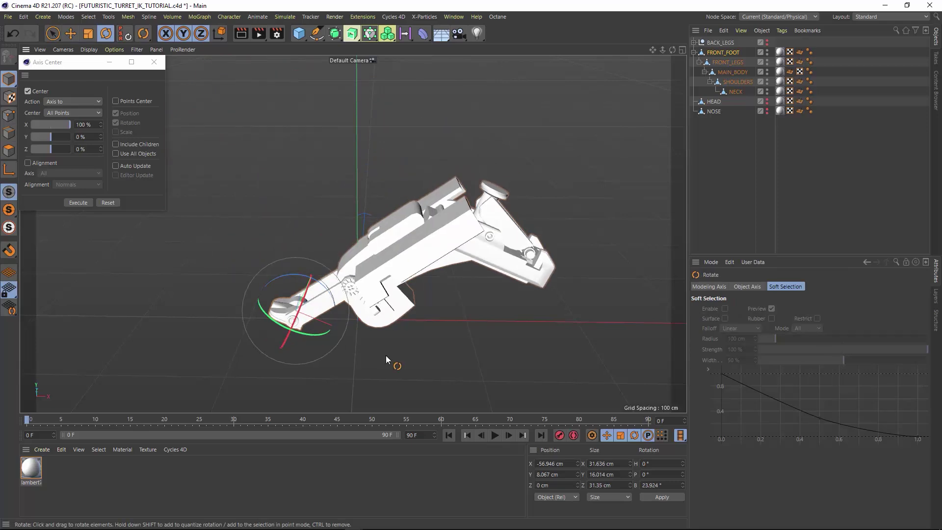
- Test-rotate FRONT_LEGS and bank SHOULDERS about 20° to check their pivots, undoing the rotations
{"action": "left_click_drag", "start_coordinate": [386, 355], "coordinate": [316, 302]}
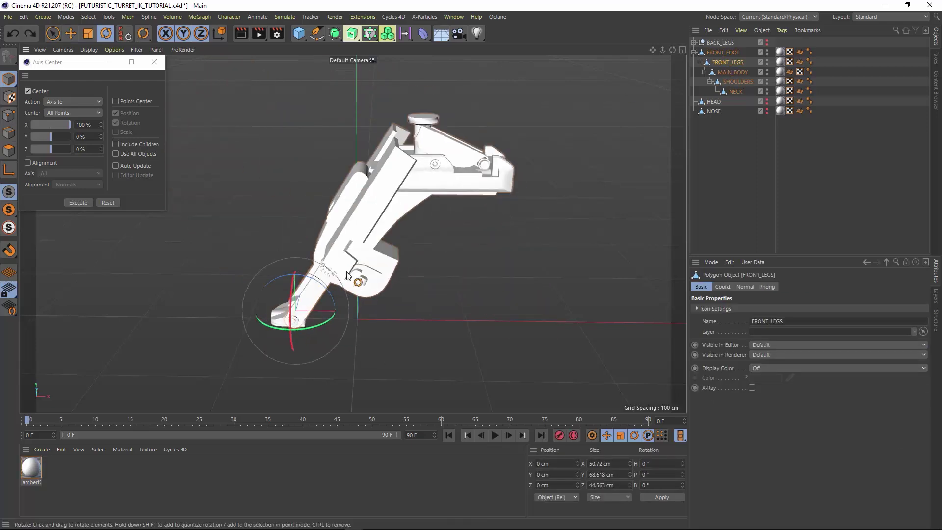
{"action": "left_click_drag", "start_coordinate": [314, 294], "coordinate": [371, 245]}
{"action": "key", "text": "ctrl+z"}
{"action": "left_click", "coordinate": [451, 145]}
{"action": "left_click_drag", "start_coordinate": [508, 131], "coordinate": [545, 125]}
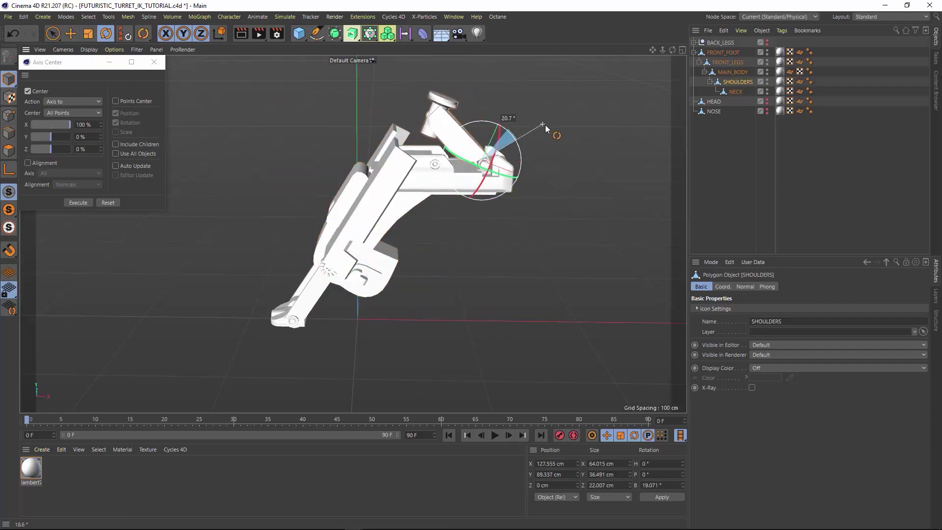
{"action": "key", "text": "ctrl+z"}
- Select FRONT_FOOT together with NECK and create an IK chain between them
{"action": "left_click", "coordinate": [433, 119]}
{"action": "key", "text": "space"}
{"action": "left_click_drag", "start_coordinate": [426, 106], "coordinate": [426, 95]}
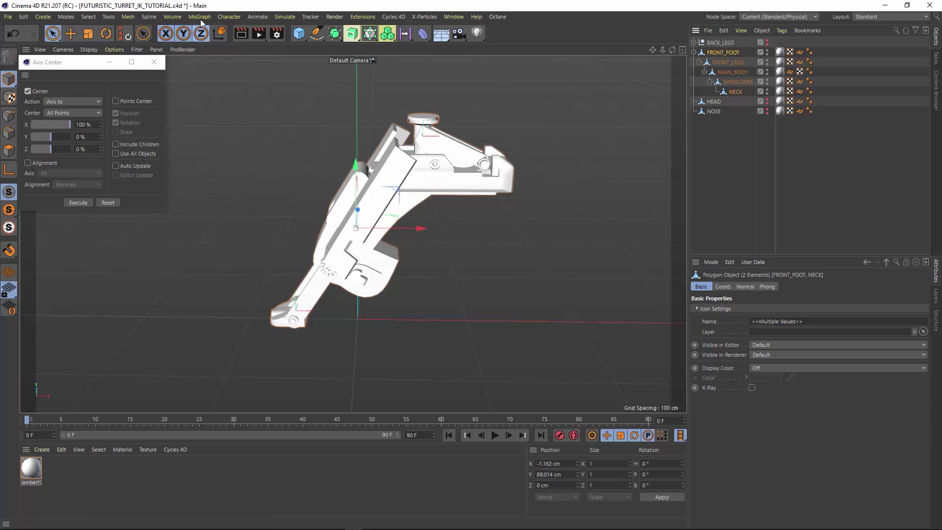
{"action": "left_click", "coordinate": [229, 18]}
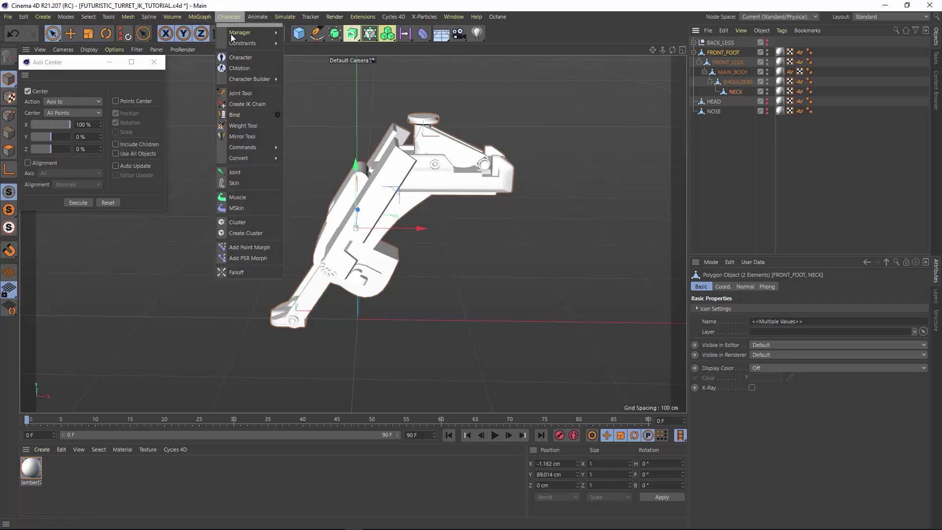
{"action": "left_click", "coordinate": [248, 105]}
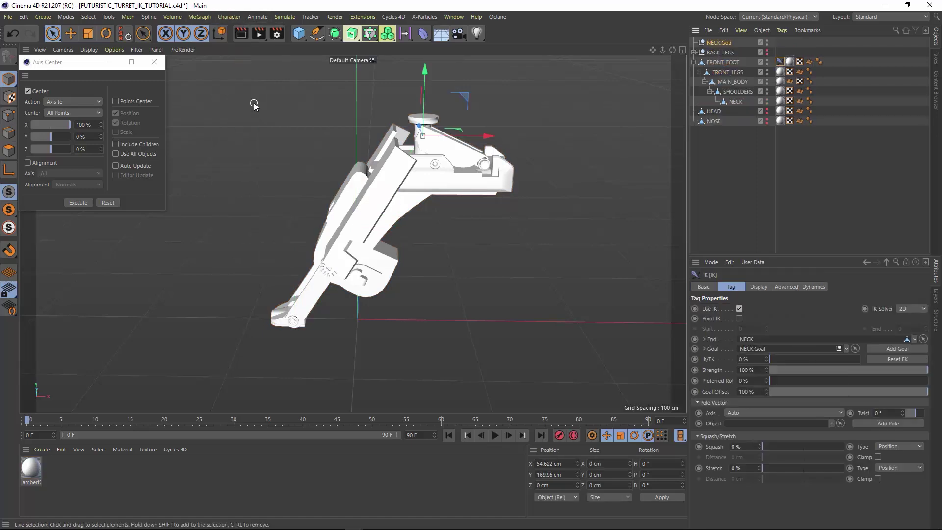
- Move NECK.Goal slightly to test how the IK chain responds, and undo the movement
{"action": "left_click", "coordinate": [723, 42]}
{"action": "left_click_drag", "start_coordinate": [425, 118], "coordinate": [427, 101]}
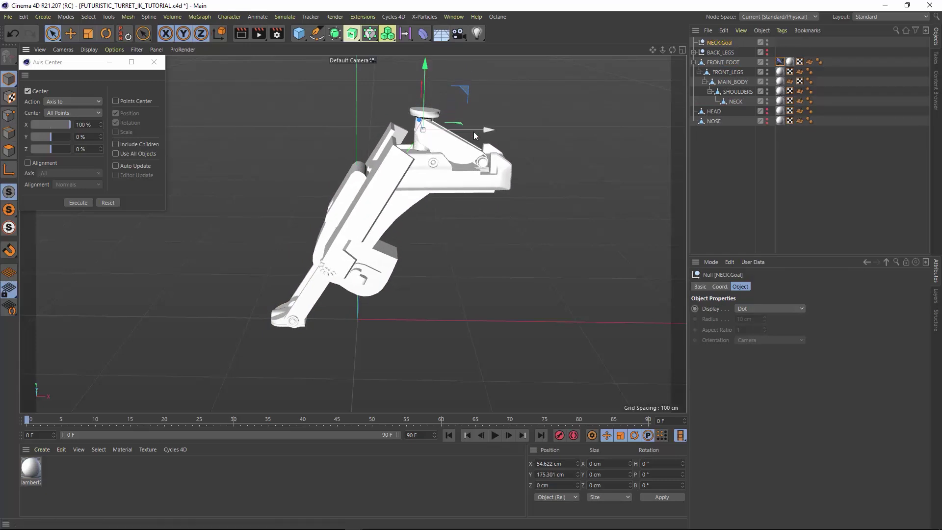
{"action": "key", "text": "ctrl+z"}
{"action": "left_click_drag", "start_coordinate": [474, 136], "coordinate": [449, 54]}
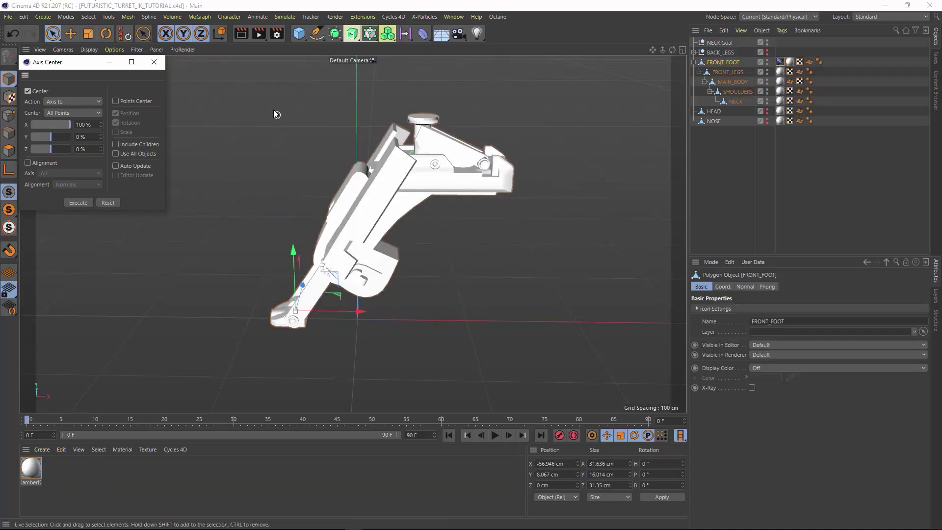
- Save the project under the new file name FUTURISTIC_TURRET_IK_TUTORIAL_V2
{"action": "left_click", "coordinate": [8, 17]}
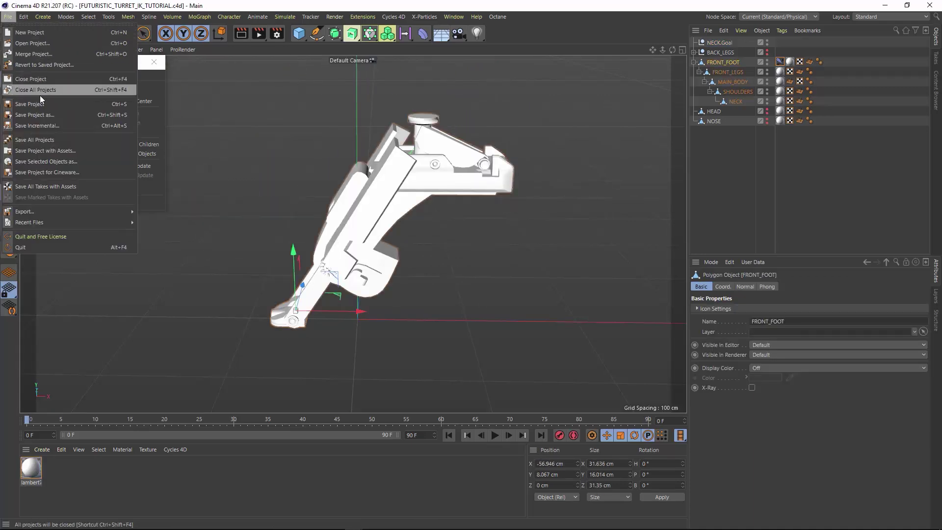
{"action": "left_click", "coordinate": [39, 115]}
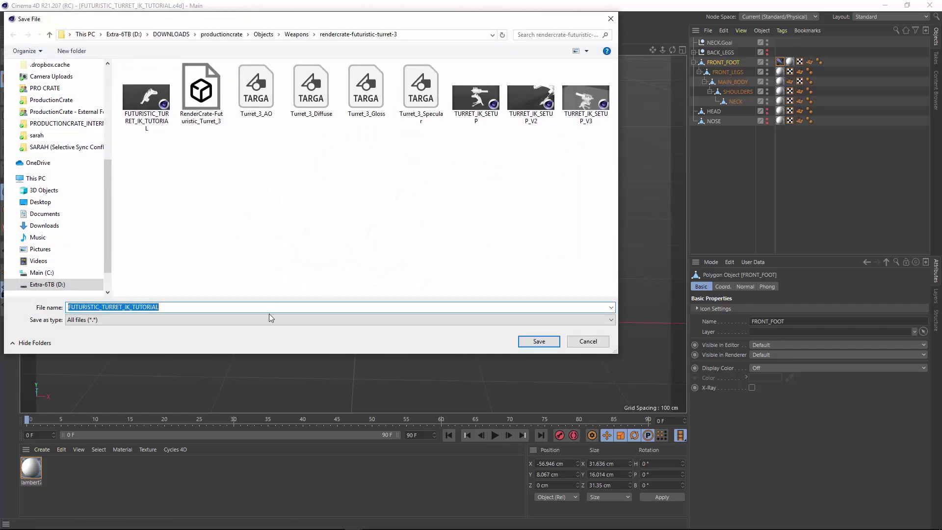
{"action": "left_click", "coordinate": [269, 313]}
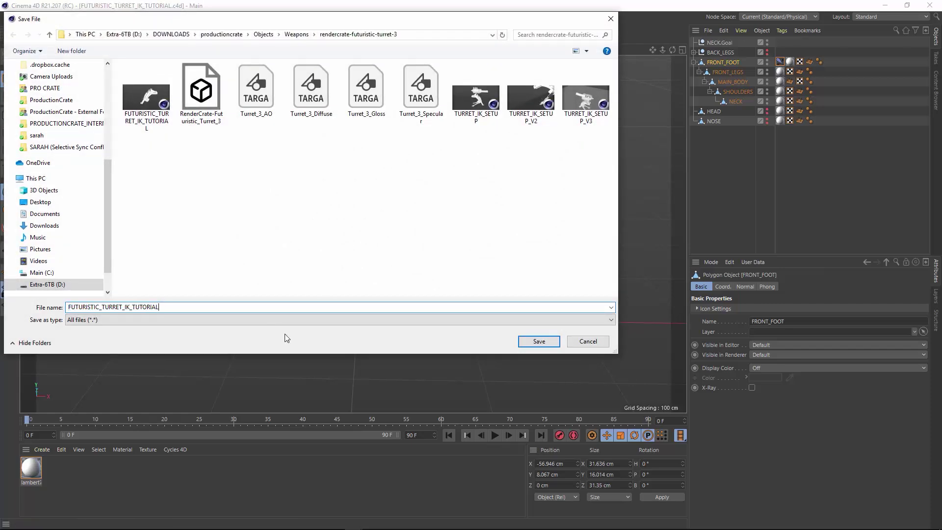
{"action": "key", "text": "Return"}
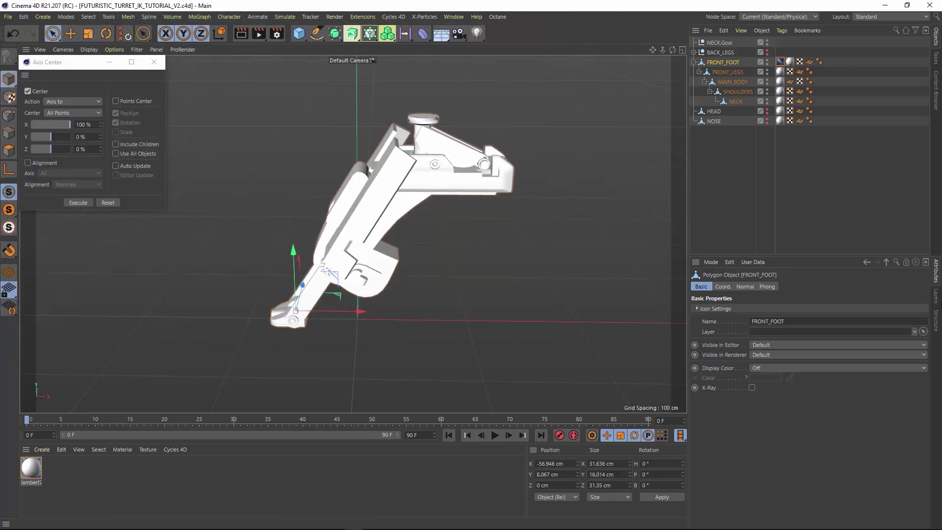
- Make the HEAD and NOSE objects visible in the viewport
{"action": "left_click", "coordinate": [767, 110]}
{"action": "middle_click_drag", "start_coordinate": [338, 182], "coordinate": [351, 252], "text": "alt"}
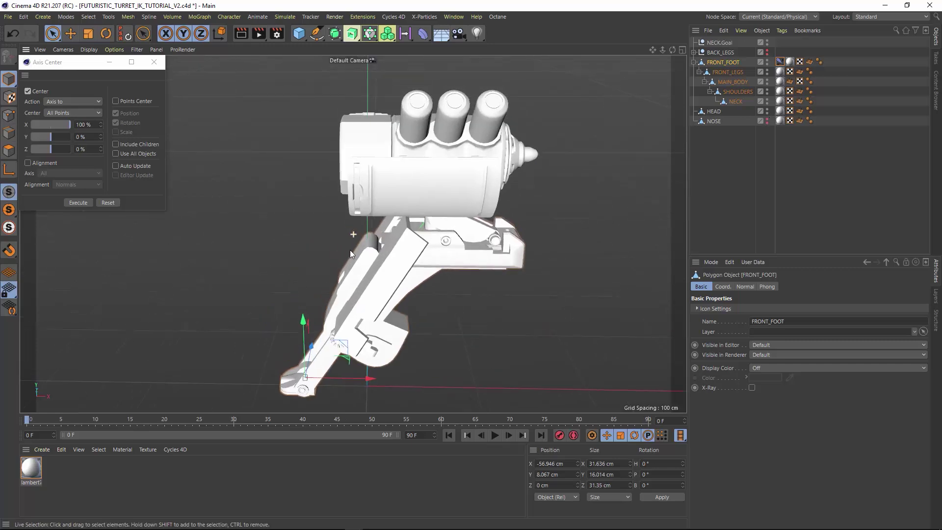
{"action": "left_click", "coordinate": [767, 120]}
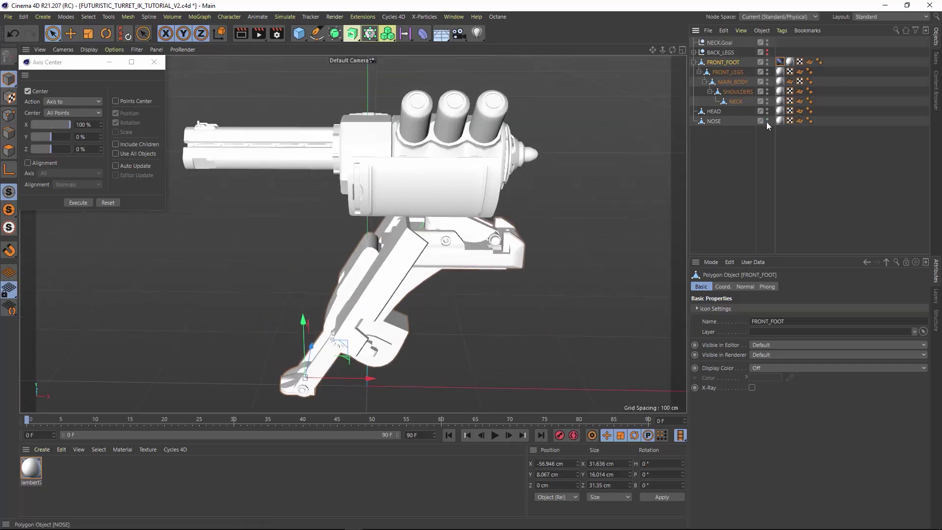
- Hide FRONT_FOOT with its children and centre HEAD's axis on All Points with Axis Center
{"action": "left_click", "coordinate": [715, 121]}
{"action": "key", "text": "r"}
{"action": "double_click", "coordinate": [767, 62], "text": "alt"}
{"action": "left_click_drag", "start_coordinate": [719, 121], "coordinate": [714, 133]}
{"action": "left_click", "coordinate": [78, 202]}
- Select HEAD's points around the neck joint in the top view and move its axis there using Axis Center with Selected Points
{"action": "key", "text": "F2"}
{"action": "key", "text": "l"}
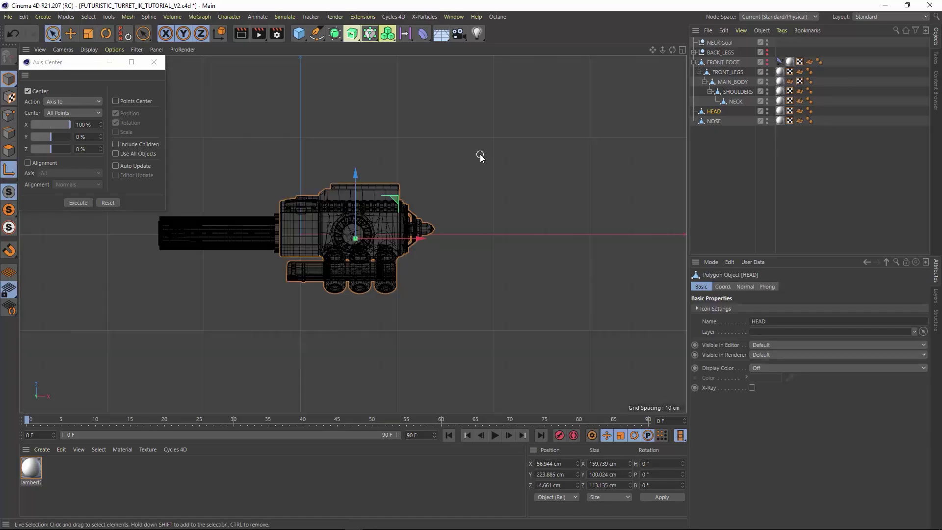
{"action": "scroll", "coordinate": [357, 235], "scroll_direction": "up", "scroll_amount": 10}
{"action": "left_click", "coordinate": [8, 115]}
{"action": "key", "text": "0"}
{"action": "key", "text": "F1"}
{"action": "key", "text": "l"}
- Show FRONT_FOOT and its children again, and nest NOSE under HEAD and HEAD under NECK
{"action": "left_click", "coordinate": [766, 62], "text": "alt"}
{"action": "left_click_drag", "start_coordinate": [714, 120], "coordinate": [714, 111]}
{"action": "key", "text": "r"}
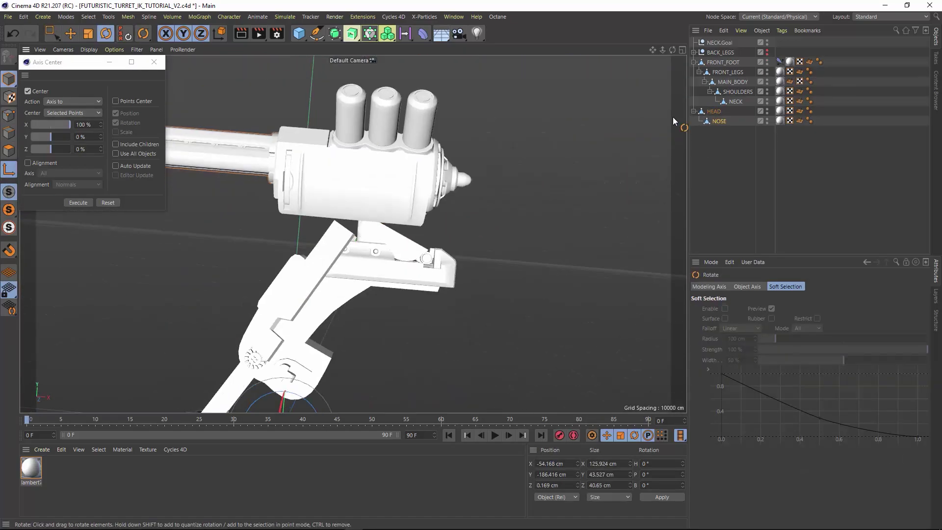
{"action": "left_click", "coordinate": [714, 111]}
{"action": "left_click_drag", "start_coordinate": [383, 218], "coordinate": [208, 244]}
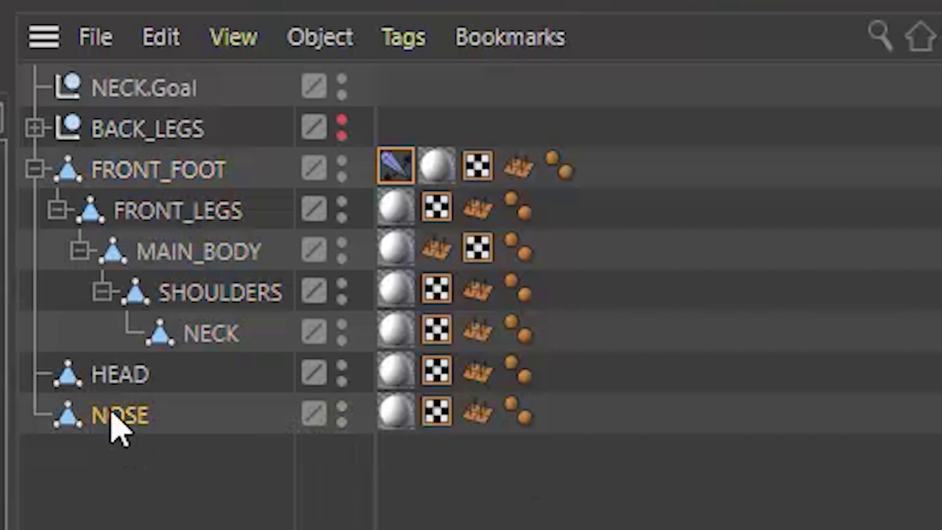
{"action": "left_click_drag", "start_coordinate": [116, 426], "coordinate": [212, 338]}
{"action": "left_click", "coordinate": [95, 351]}
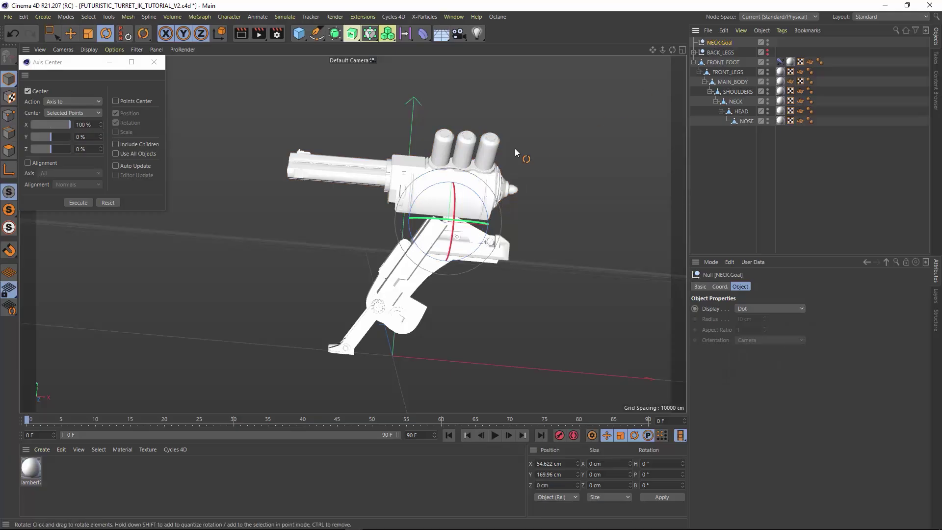
- Move NECK.Goal to test how the parented head follows the IK chain, and undo the move
{"action": "key", "text": "space"}
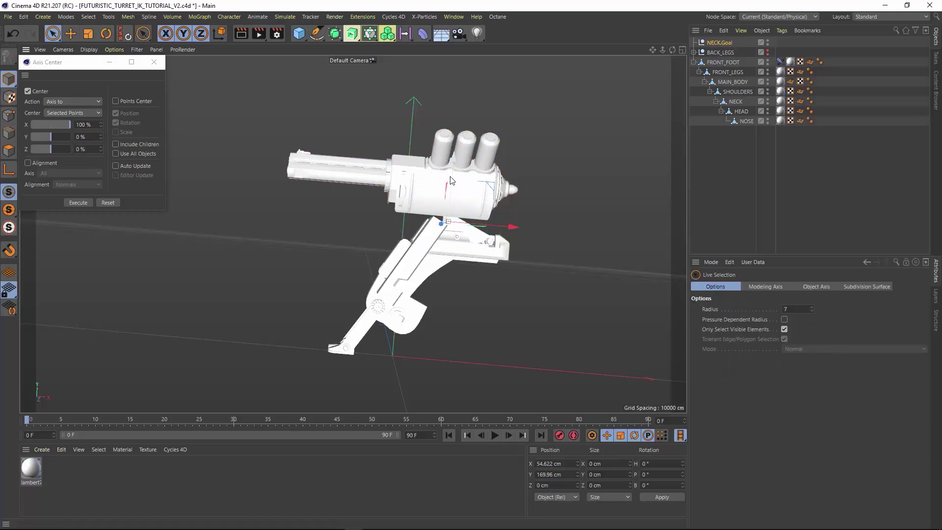
{"action": "left_click_drag", "start_coordinate": [452, 181], "coordinate": [428, 184]}
{"action": "key", "text": "ctrl+z"}
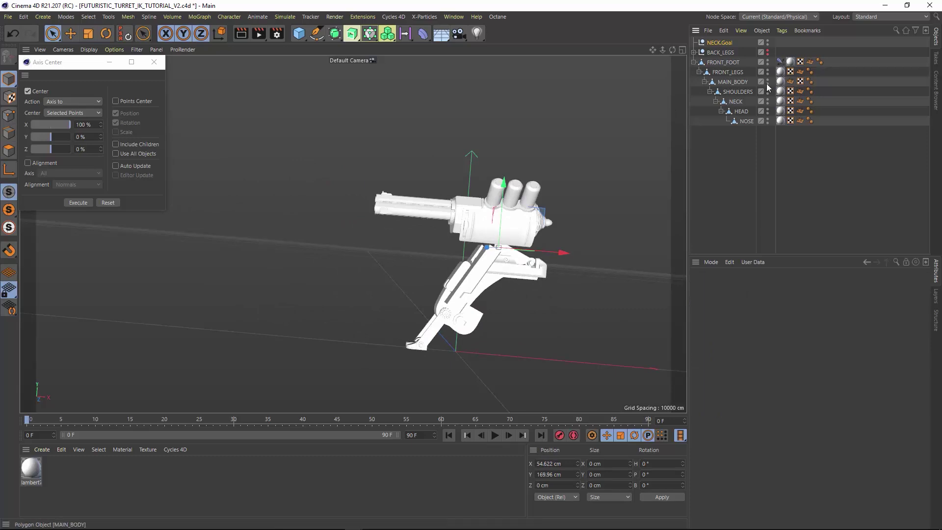
- Add a rigging Constraint tag to the NECK object by searching for the command "constra"
{"action": "left_click", "coordinate": [459, 215]}
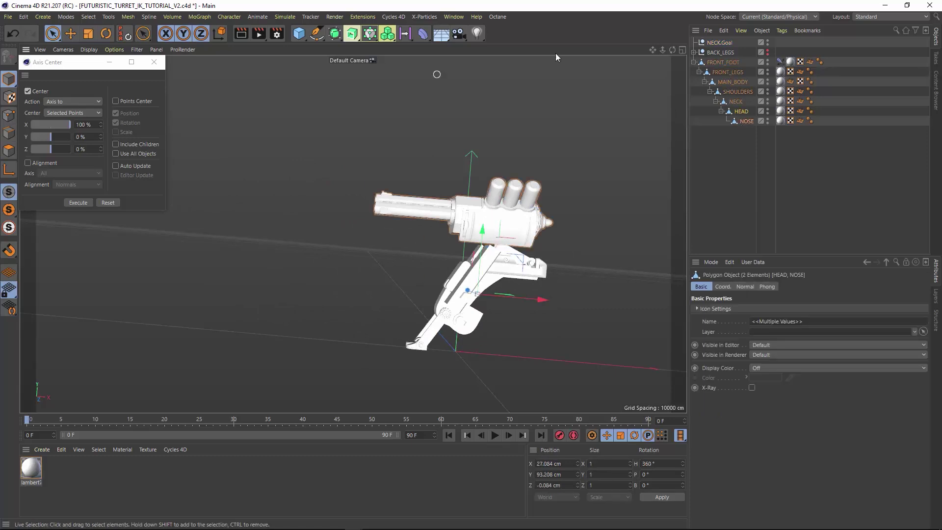
{"action": "left_click", "coordinate": [739, 100]}
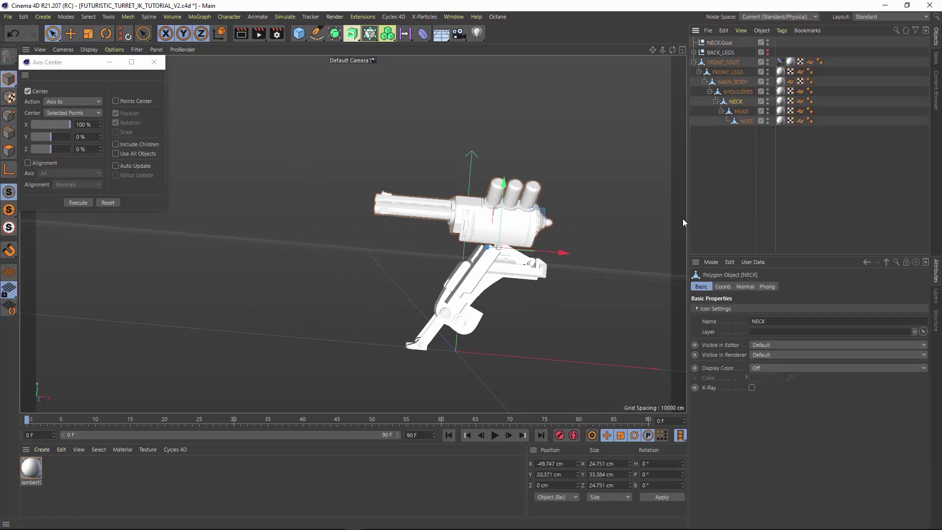
{"action": "key", "text": "shift+c"}
{"action": "type", "text": "psr"}
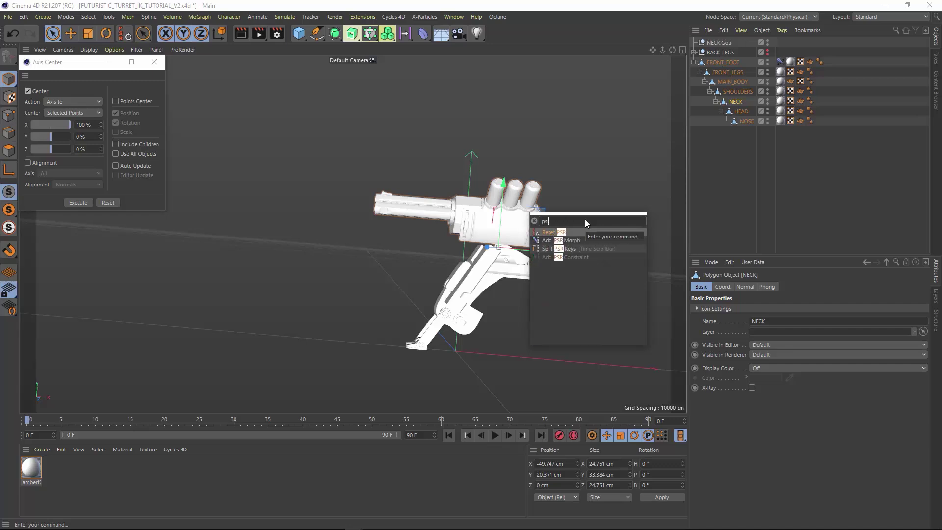
{"action": "key", "text": "BackSpace"}
{"action": "key", "text": "BackSpace"}
{"action": "key", "text": "BackSpace"}
{"action": "type", "text": "constra"}
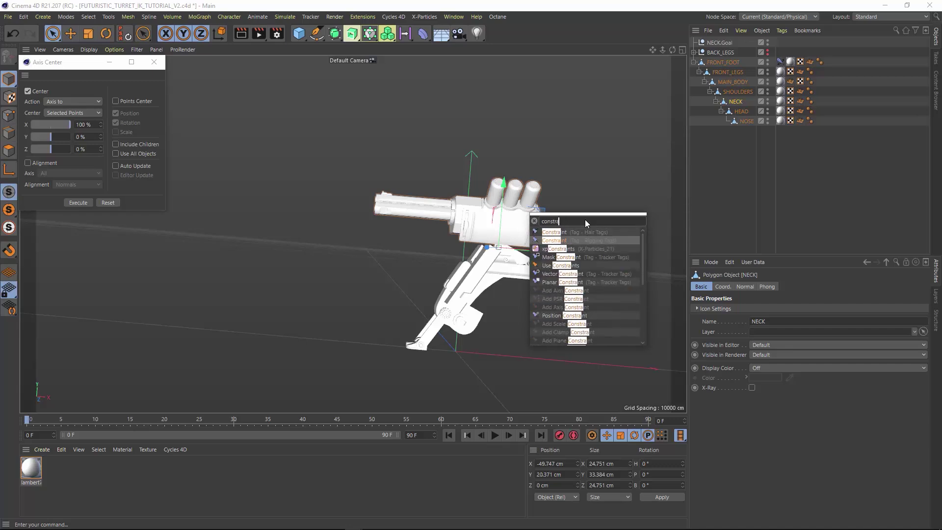
{"action": "key", "text": "Return"}
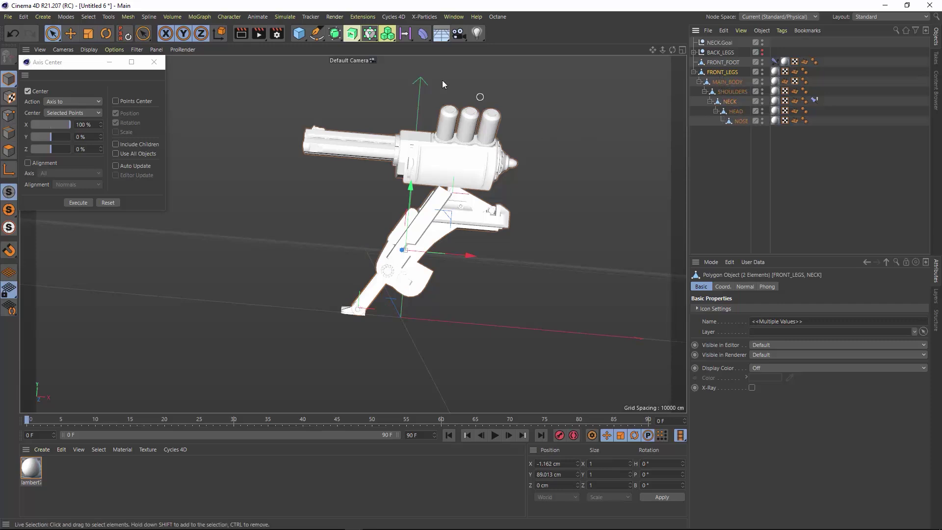
- Delete the old NECK.Goal and create a new IK chain from FRONT_LEGS to NECK
{"action": "left_click", "coordinate": [230, 18]}
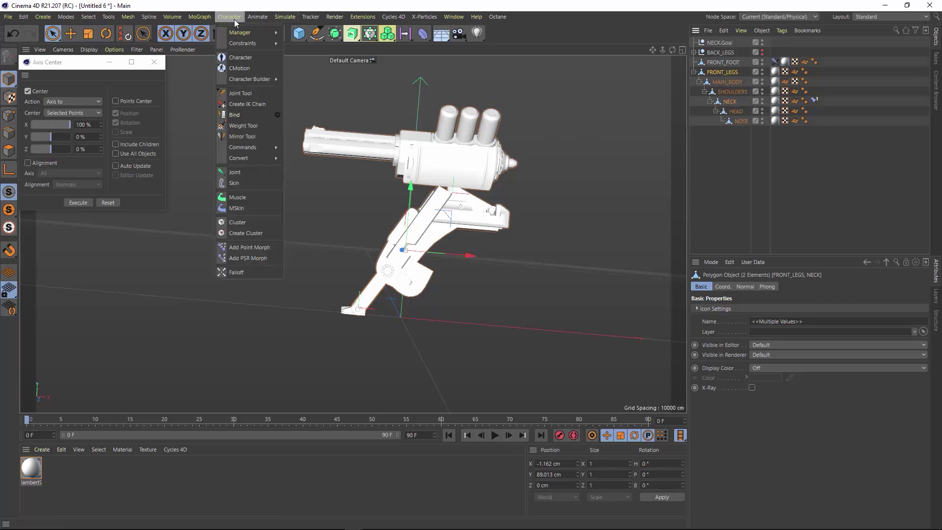
{"action": "left_click", "coordinate": [716, 43]}
{"action": "key", "text": "Delete"}
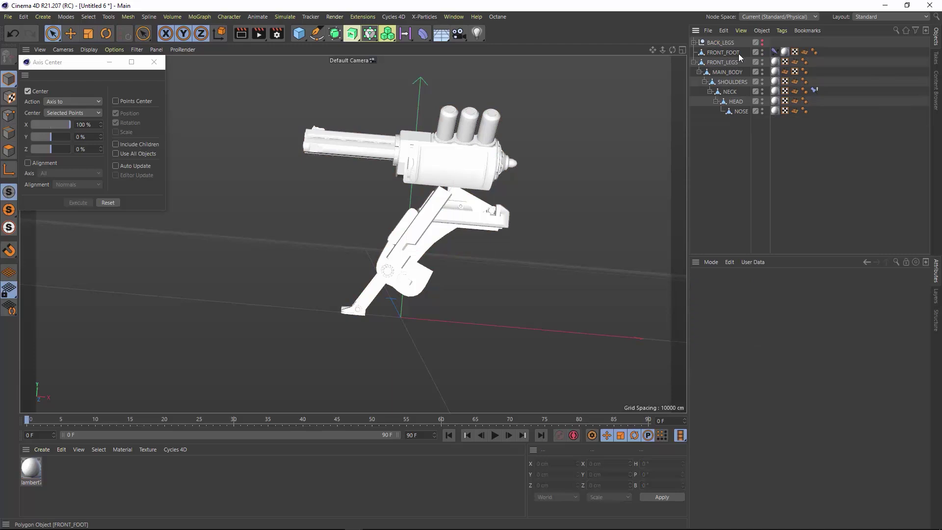
{"action": "left_click", "coordinate": [738, 54]}
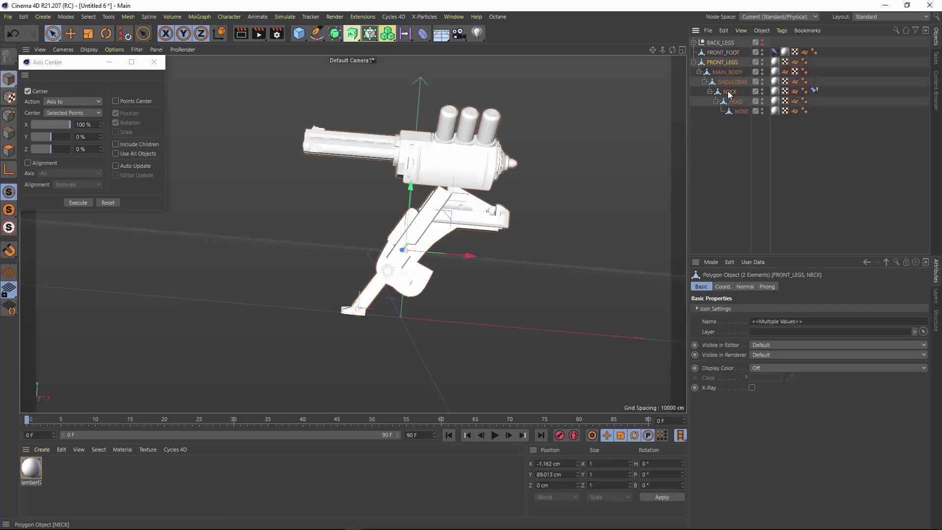
{"action": "left_click", "coordinate": [229, 18]}
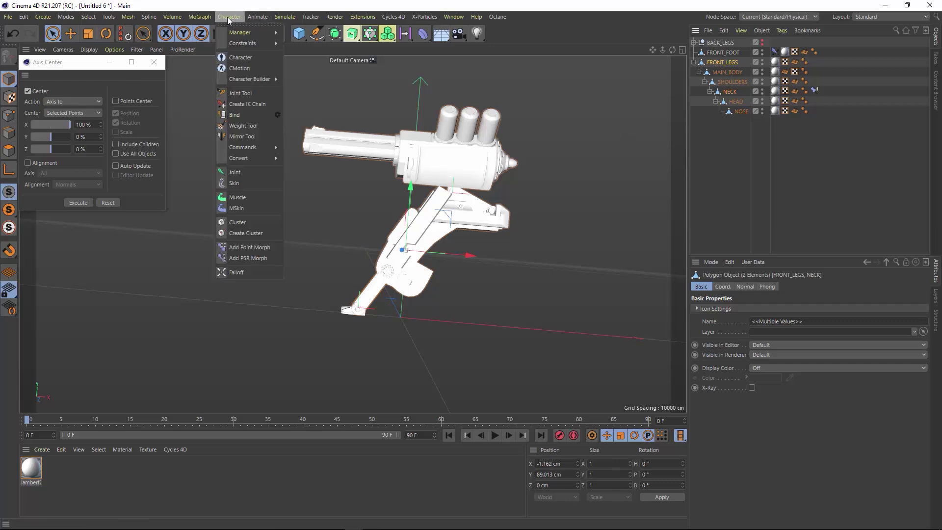
{"action": "left_click", "coordinate": [236, 104]}
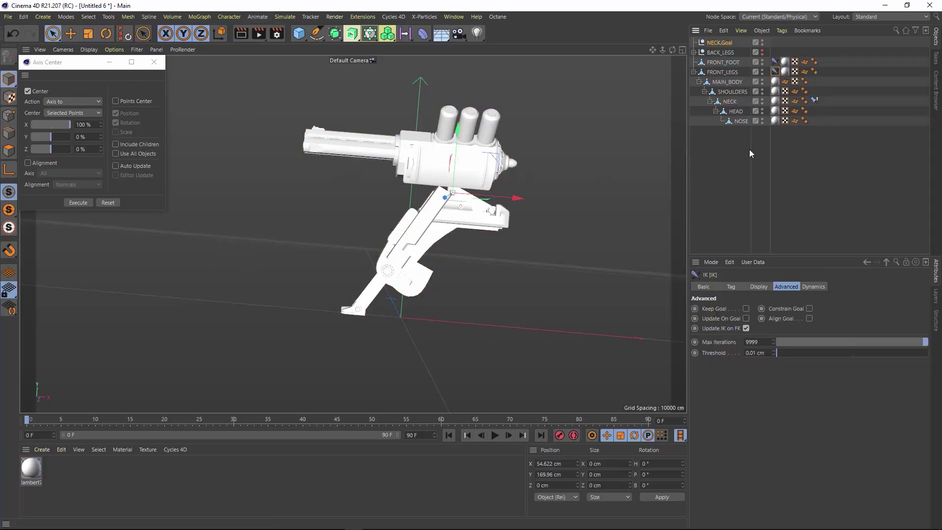
- Remove the old IK tag from FRONT_FOOT and restore the new chain's NECK.Goal
{"action": "key", "text": "ctrl+z"}
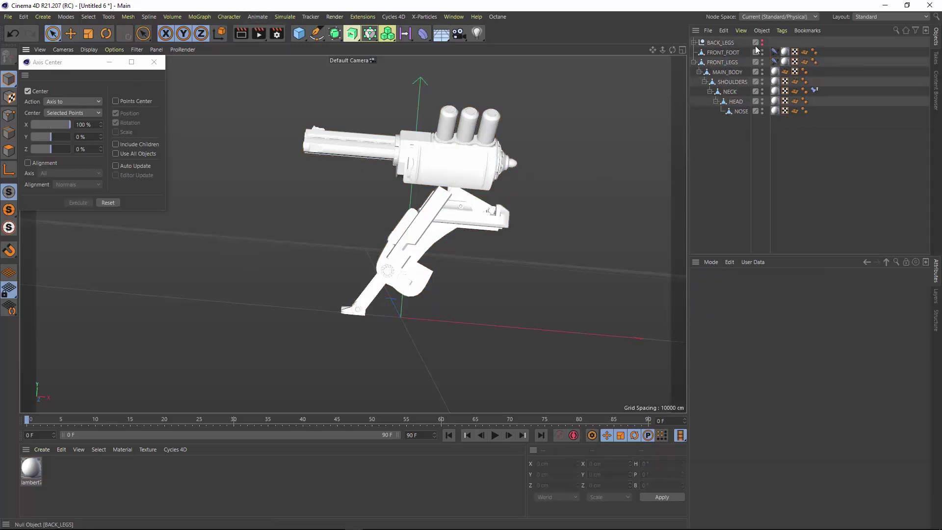
{"action": "key", "text": "ctrl+y"}
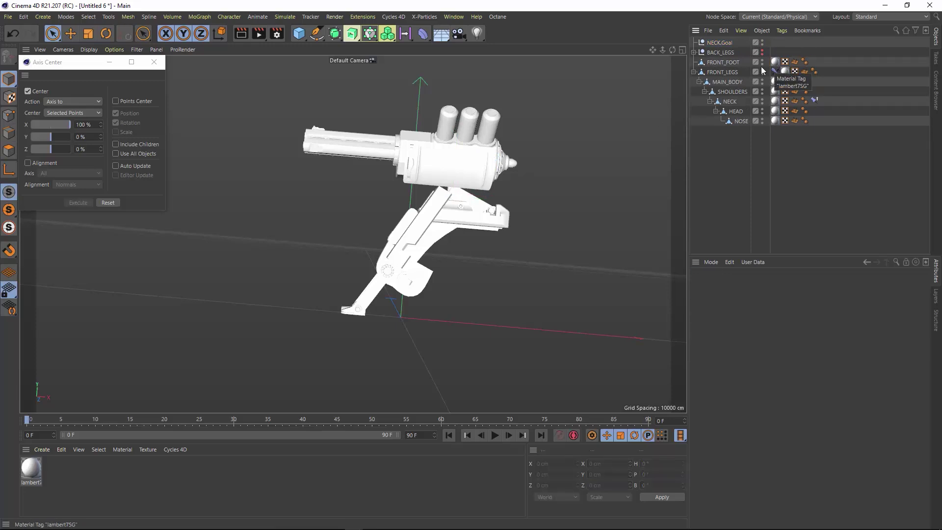
{"action": "key", "text": "ctrl+z"}
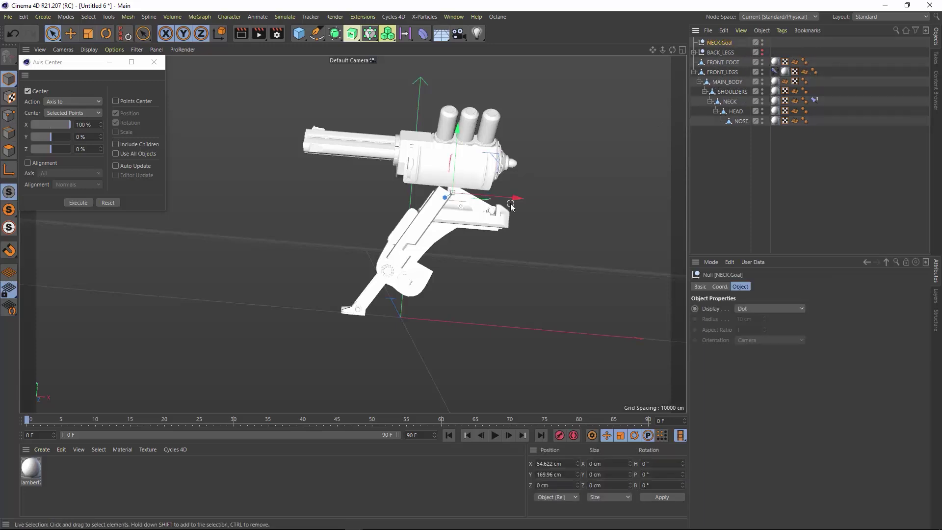
- Move NECK.Goal repeatedly, first to about 149 cm in X, to test the rebuilt IK chain, undoing the moves
{"action": "left_click_drag", "start_coordinate": [511, 206], "coordinate": [584, 194]}
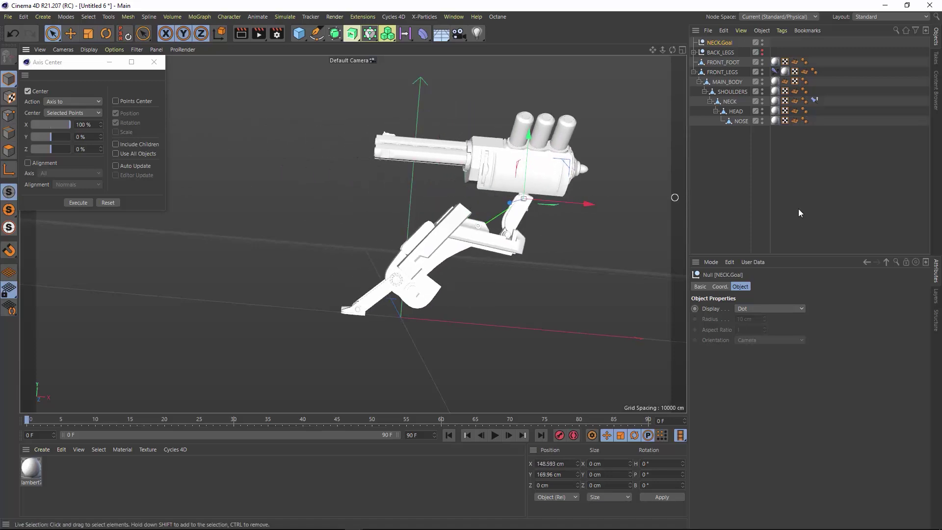
{"action": "key", "text": "ctrl+z"}
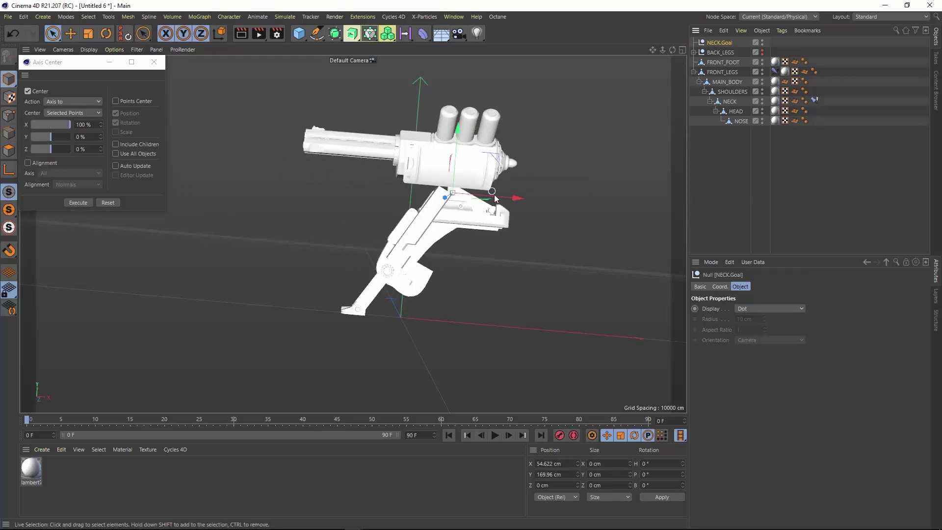
{"action": "left_click_drag", "start_coordinate": [466, 201], "coordinate": [533, 159]}
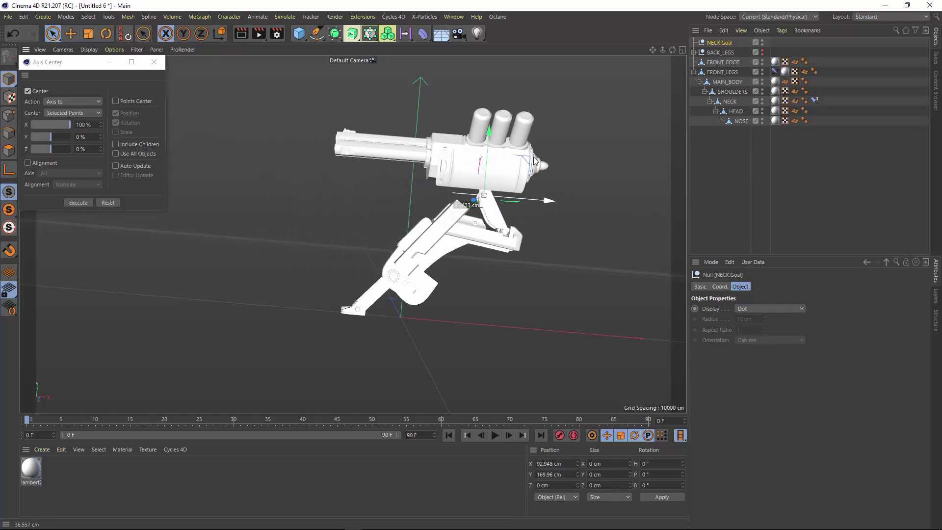
{"action": "key", "text": "ctrl+z"}
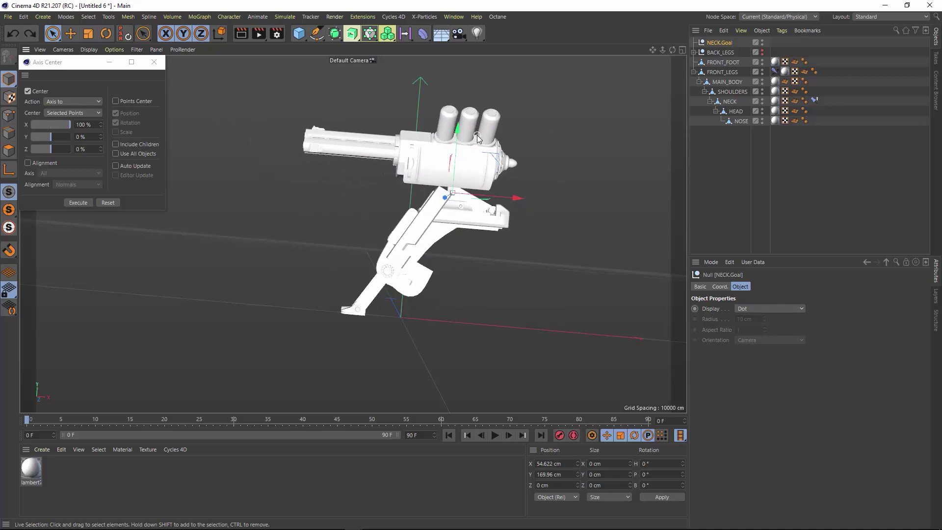
{"action": "left_click_drag", "start_coordinate": [454, 156], "coordinate": [476, 161]}
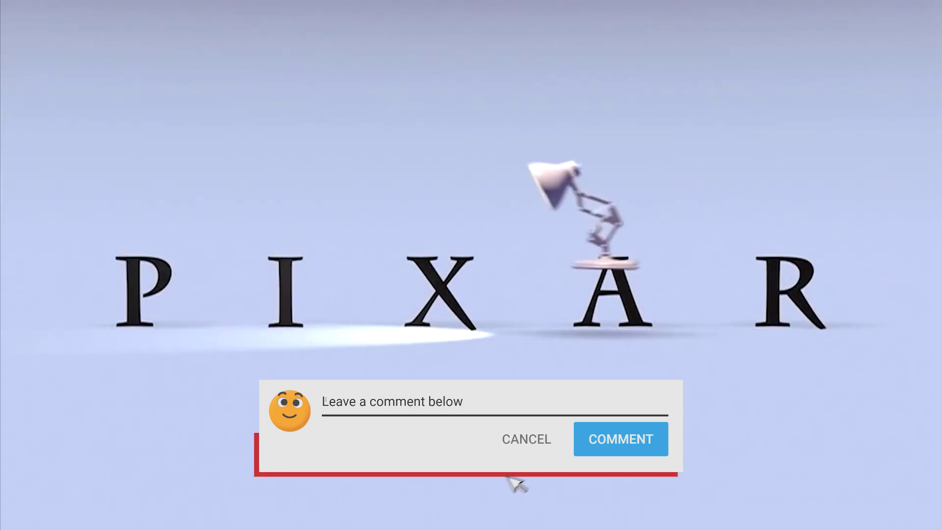